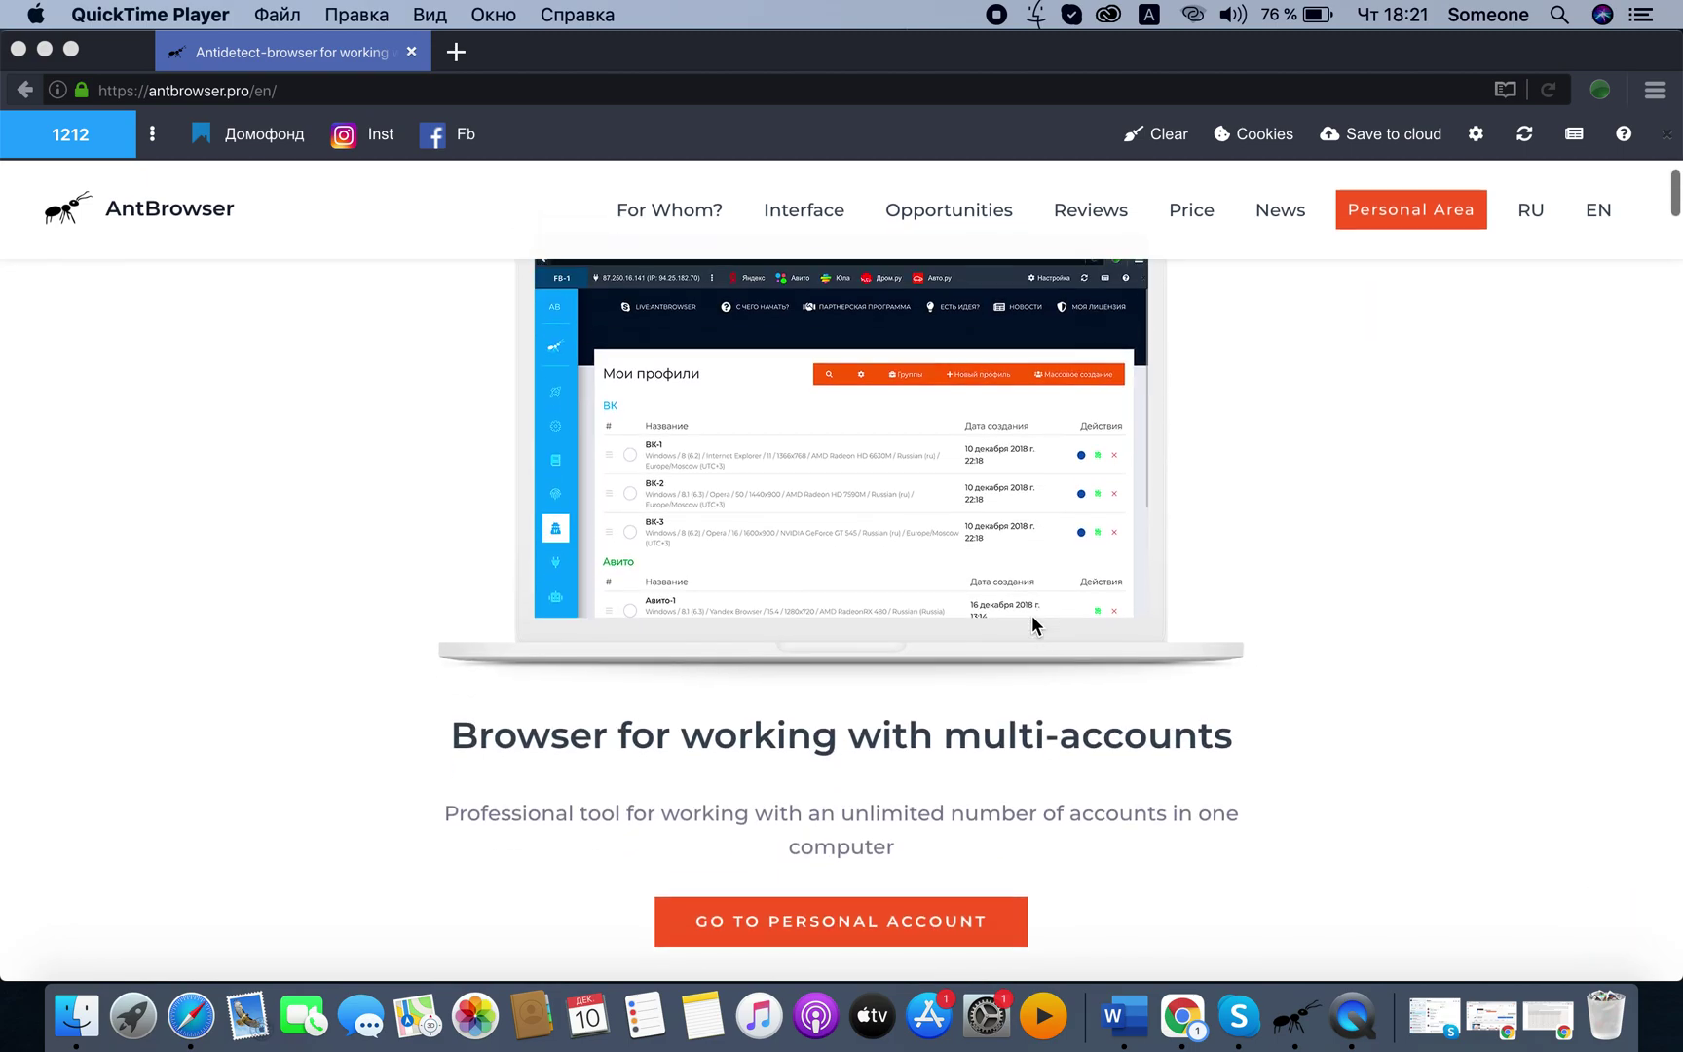
# From the personal account's My profiles list, open the Edit profile window for profile 1212.
pyautogui.scroll(2, 1032, 624)
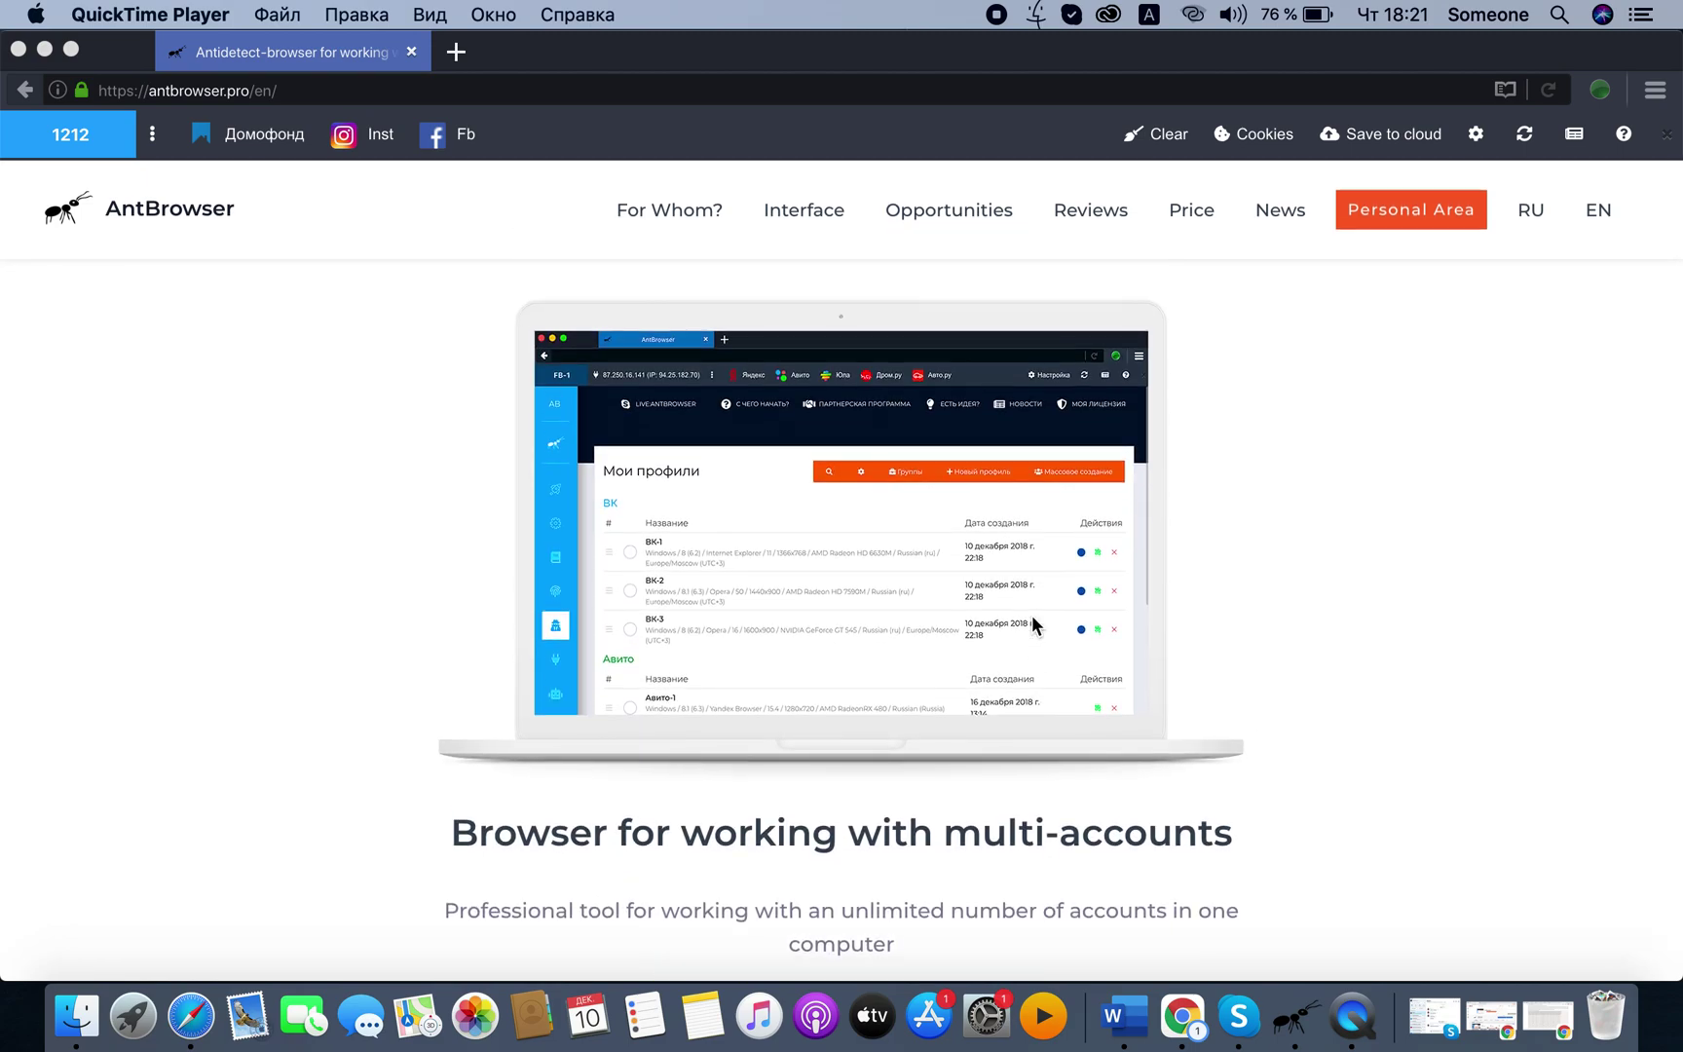
pyautogui.scroll(-1, 1032, 618)
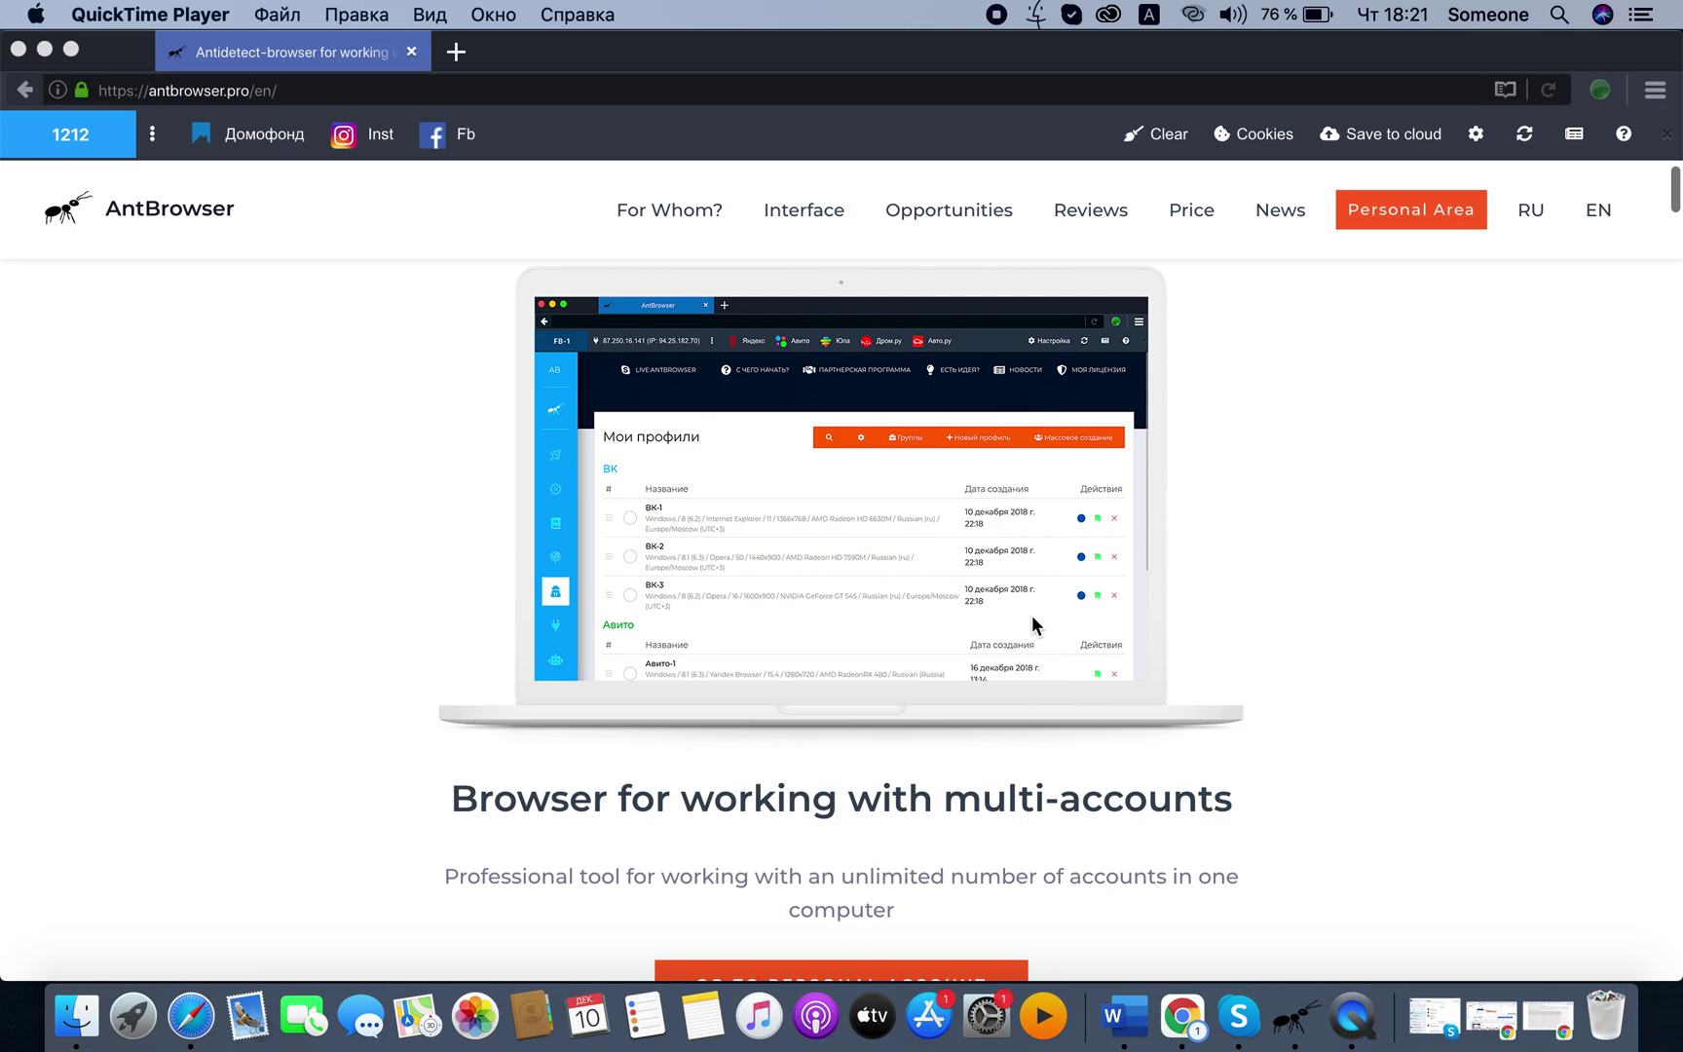
pyautogui.scroll(-2, 1032, 624)
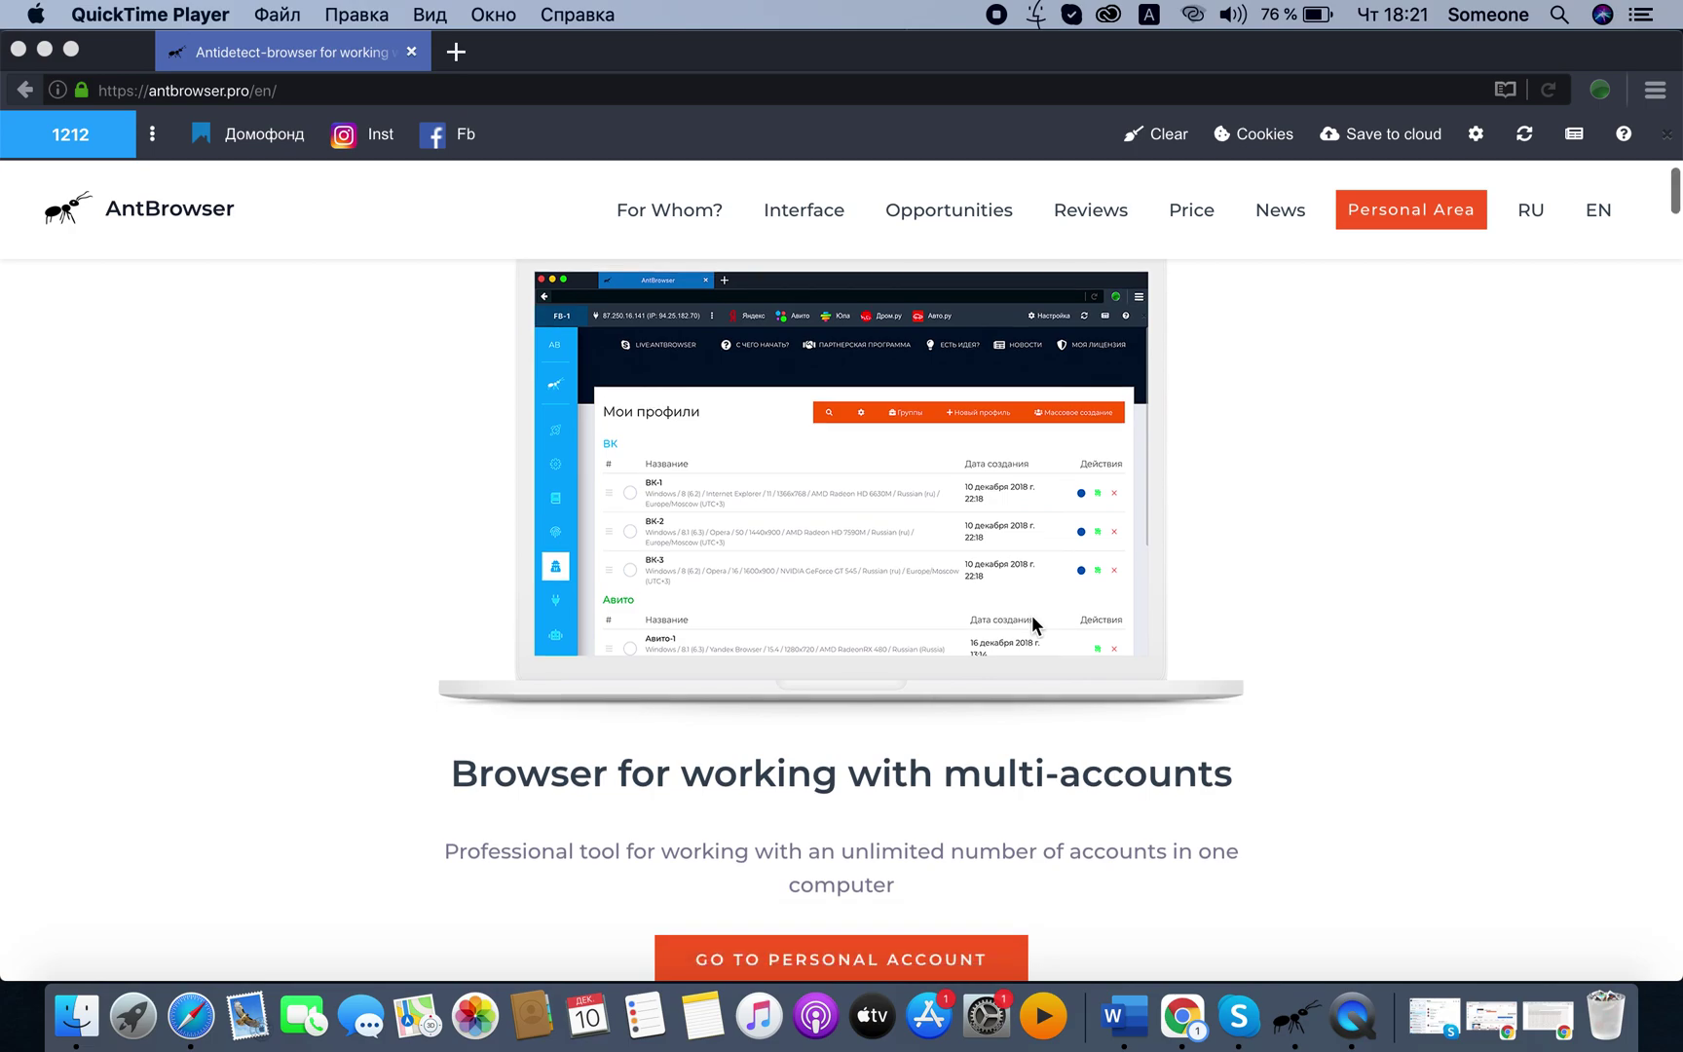
pyautogui.scroll(3, 1032, 623)
pyautogui.scroll(-2, 1032, 623)
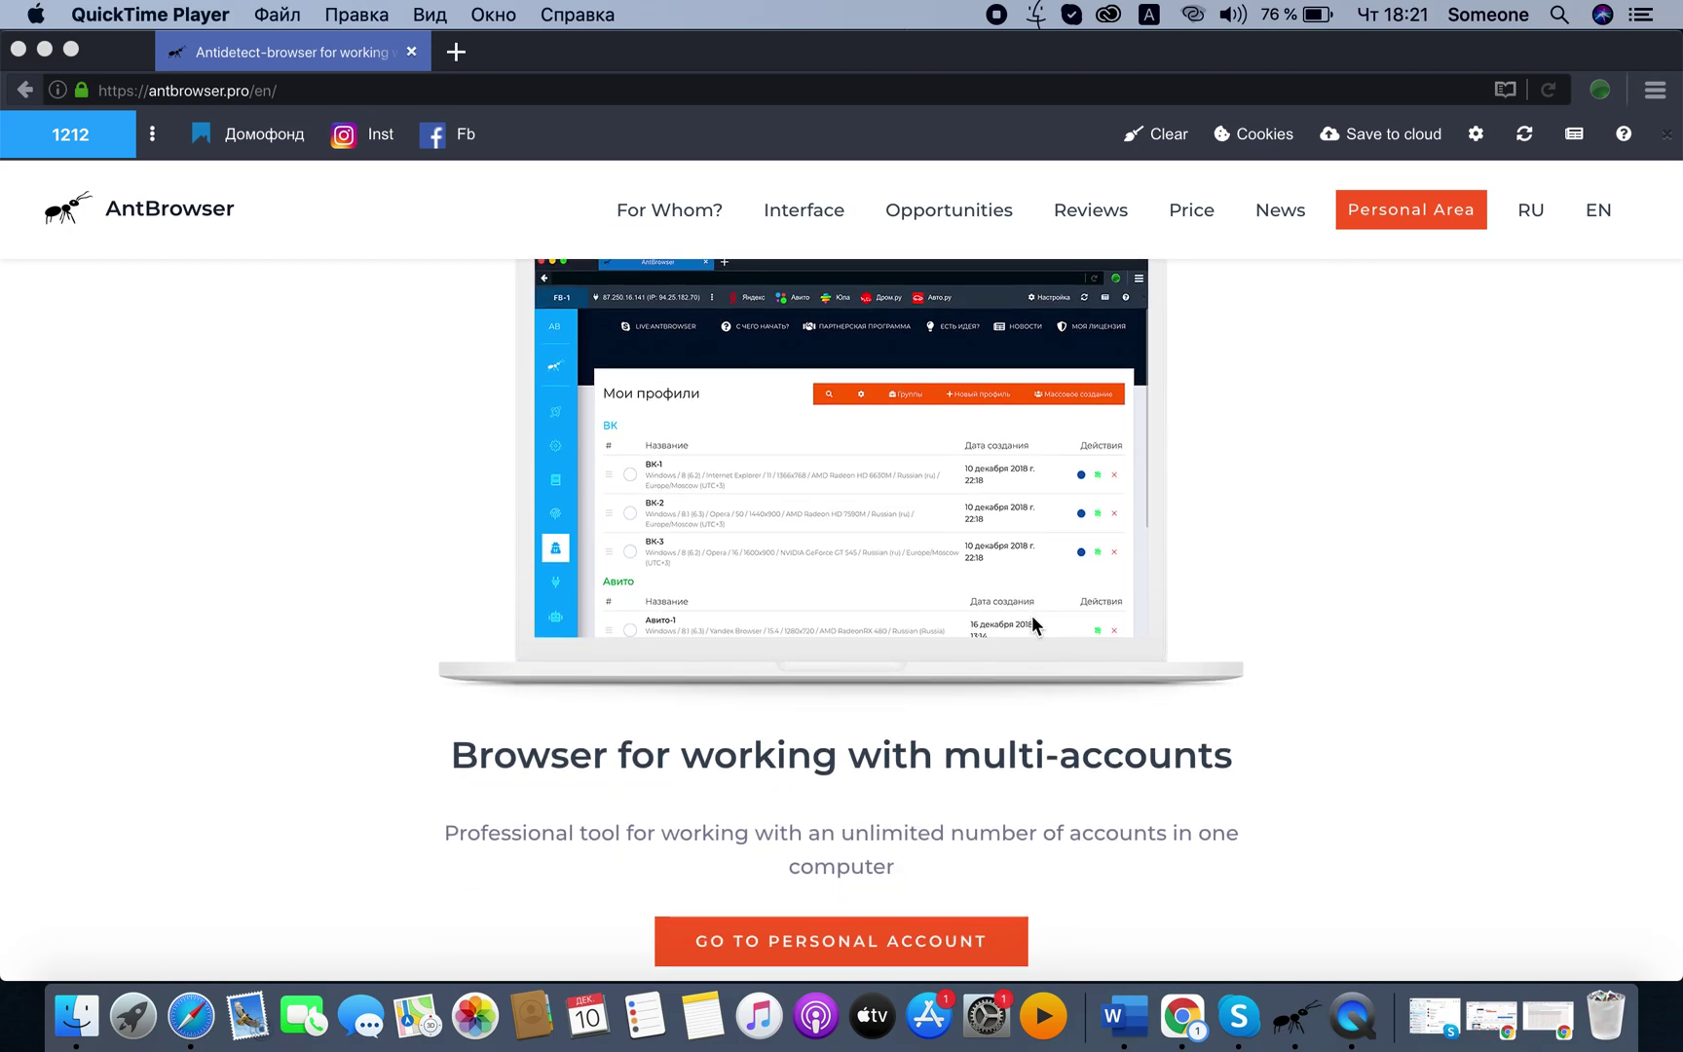
pyautogui.scroll(-2, 1032, 622)
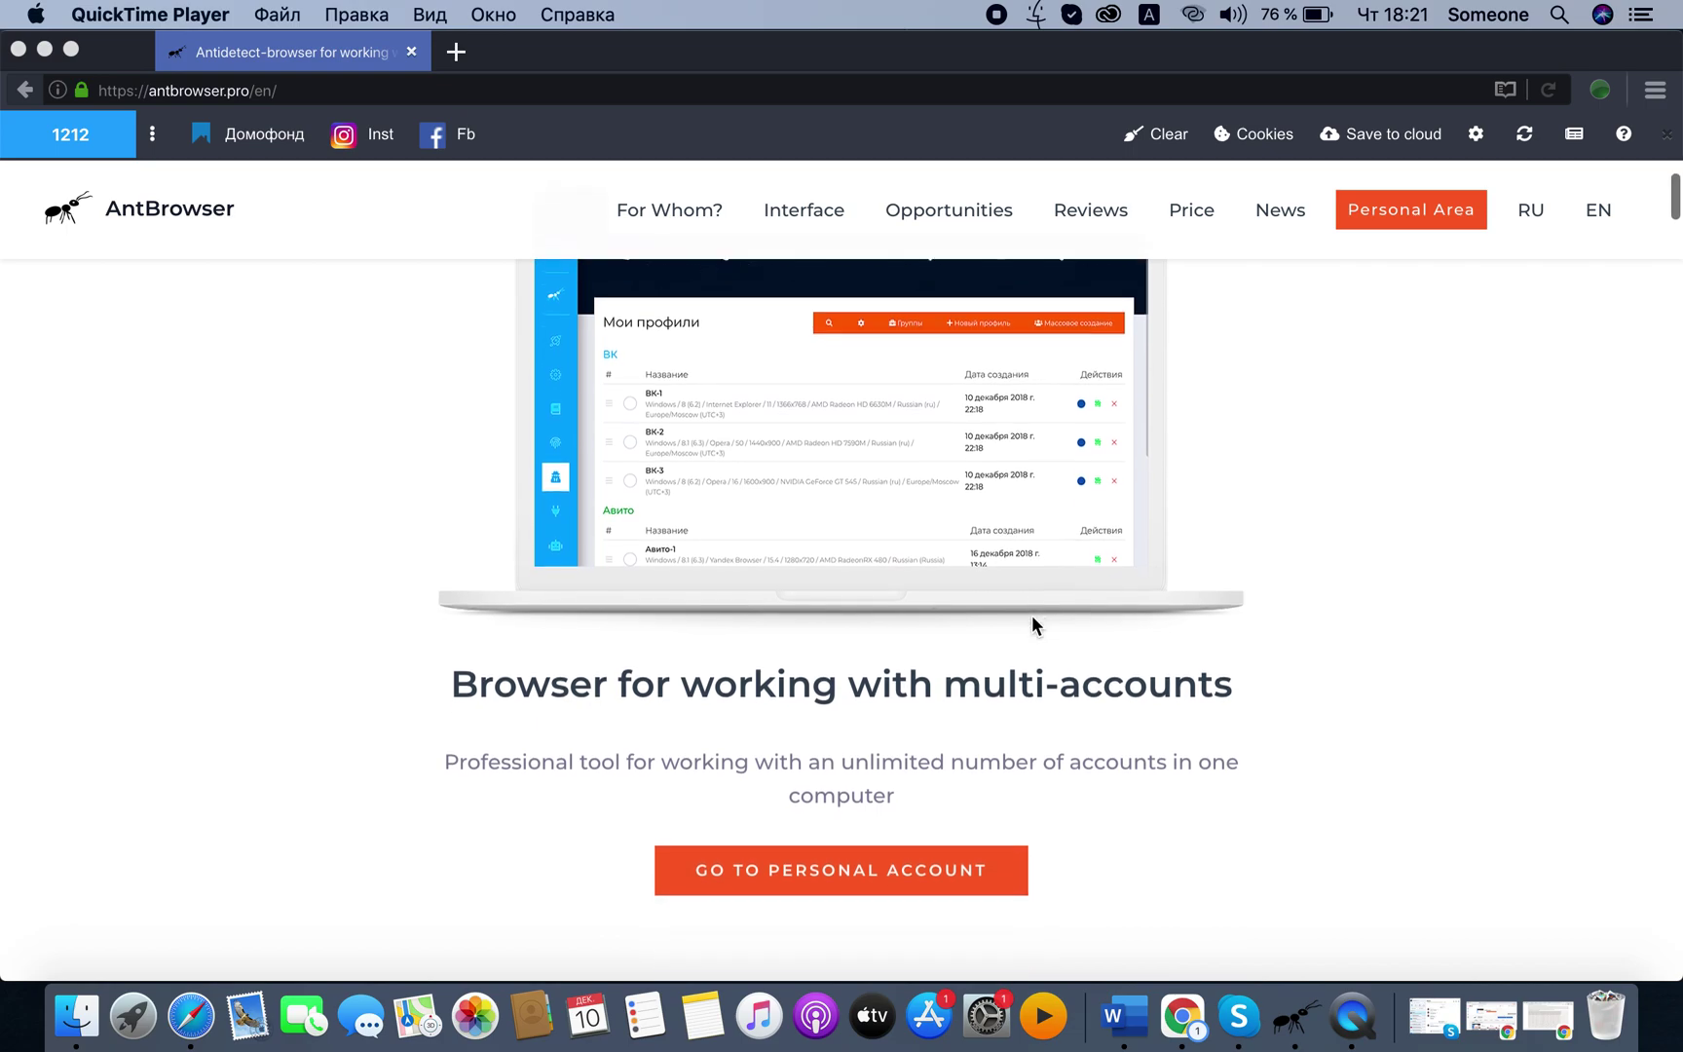
pyautogui.scroll(2, 1033, 621)
pyautogui.scroll(1, 1032, 623)
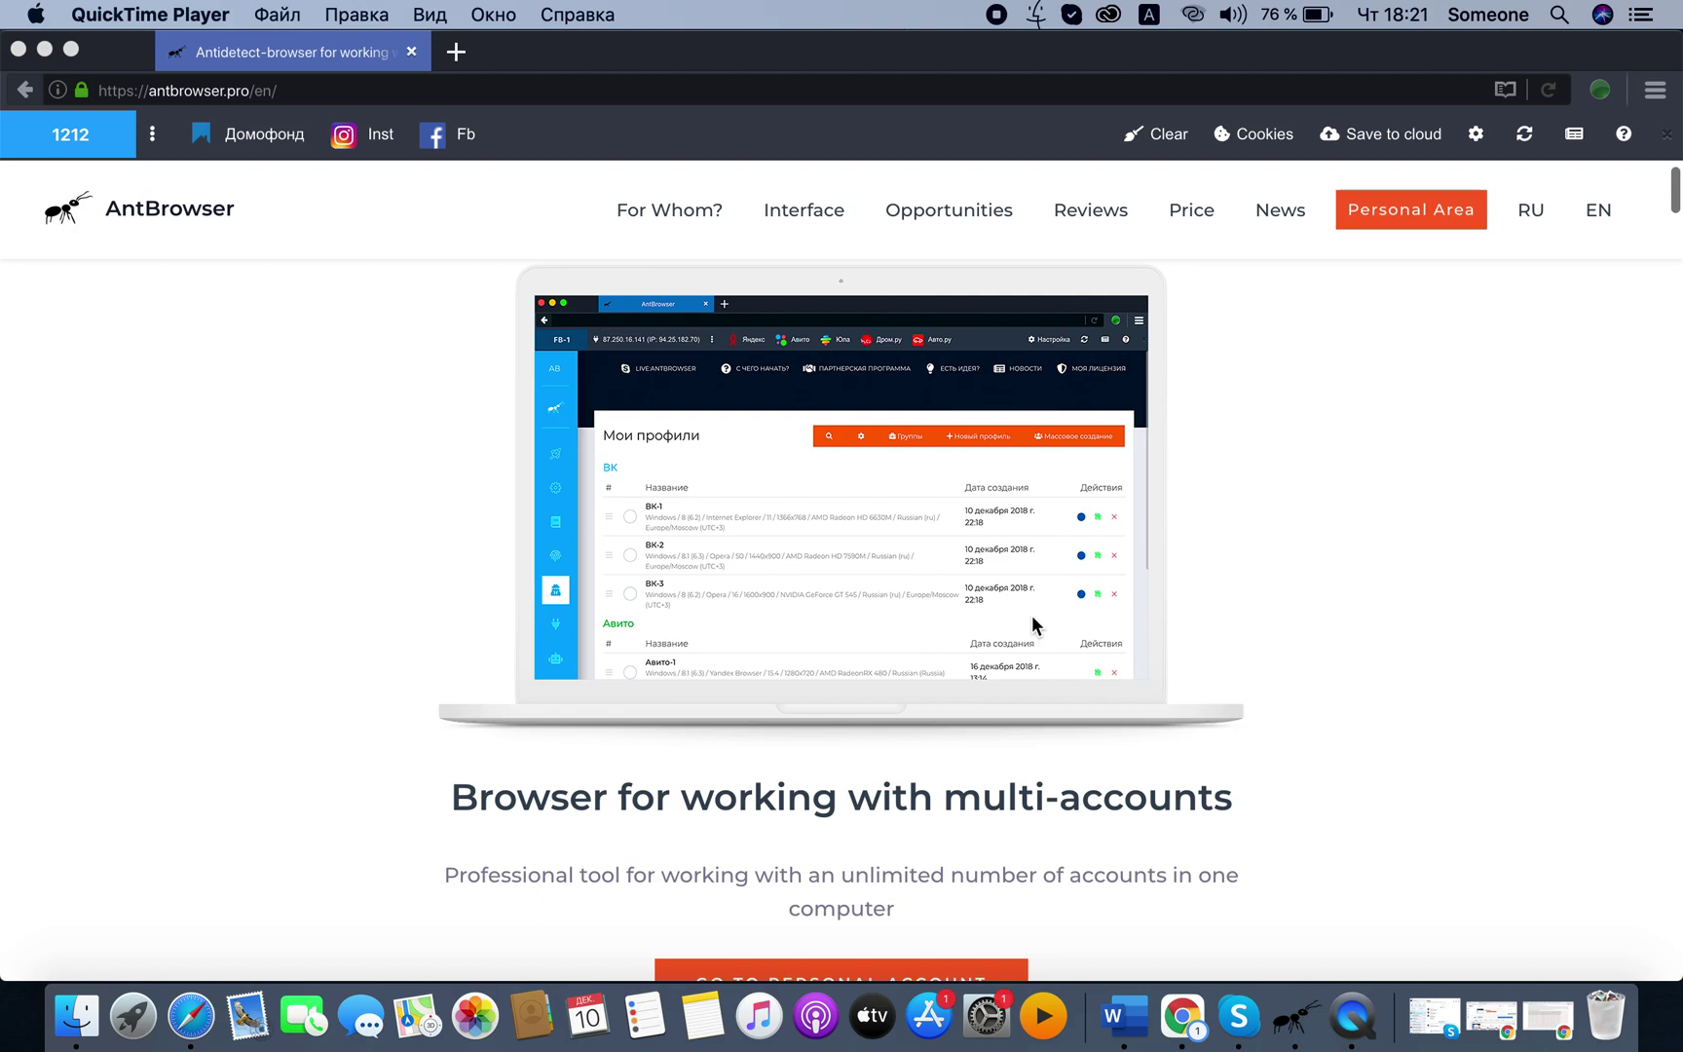
pyautogui.scroll(-2, 1032, 624)
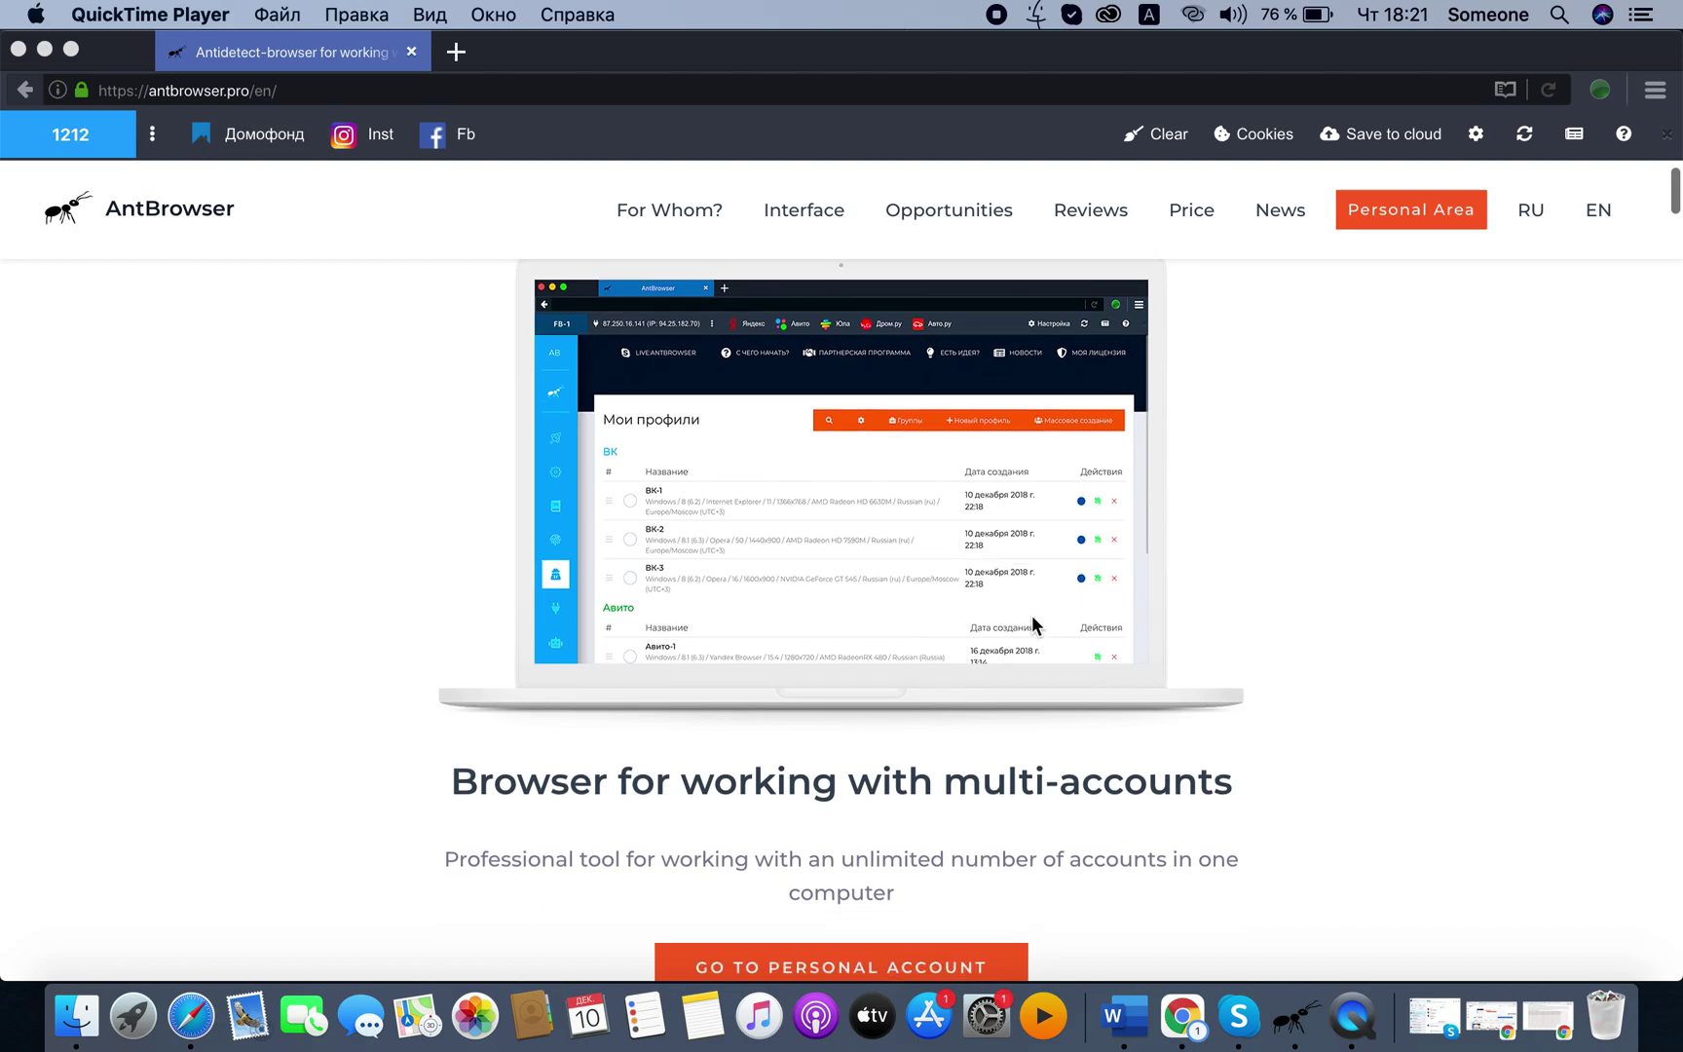
pyautogui.scroll(2, 1032, 624)
pyautogui.scroll(-1, 1032, 623)
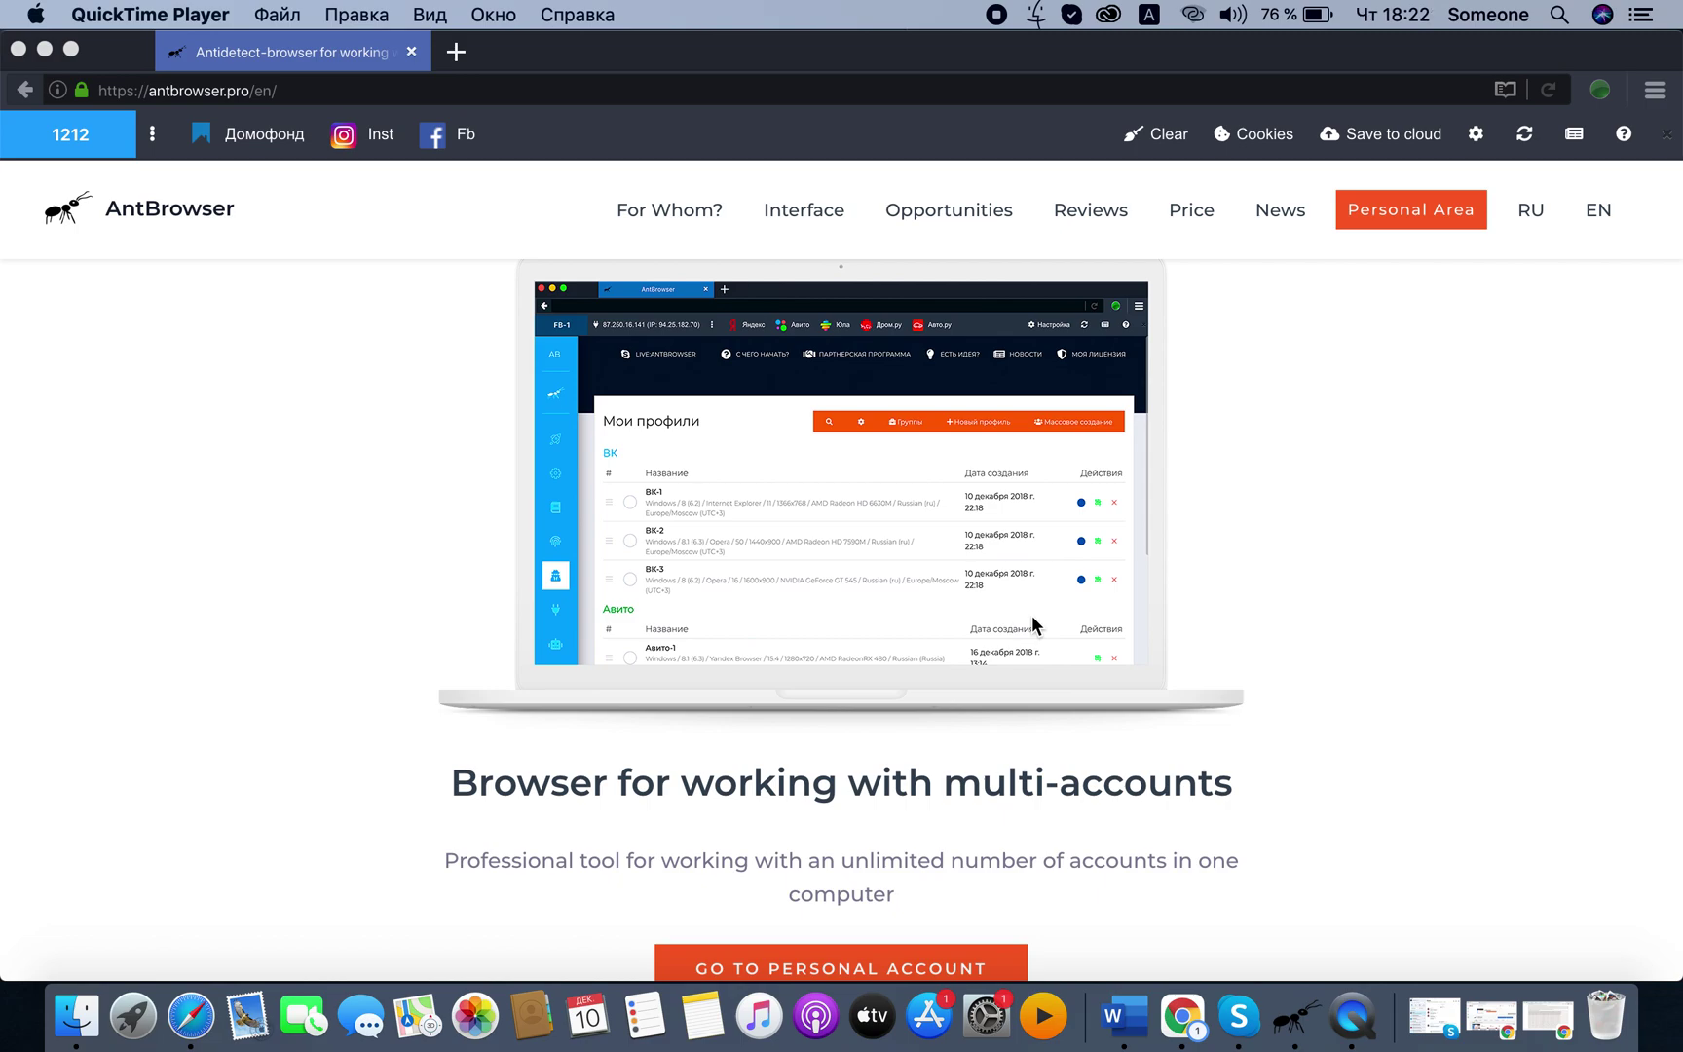
pyautogui.scroll(-2, 1033, 624)
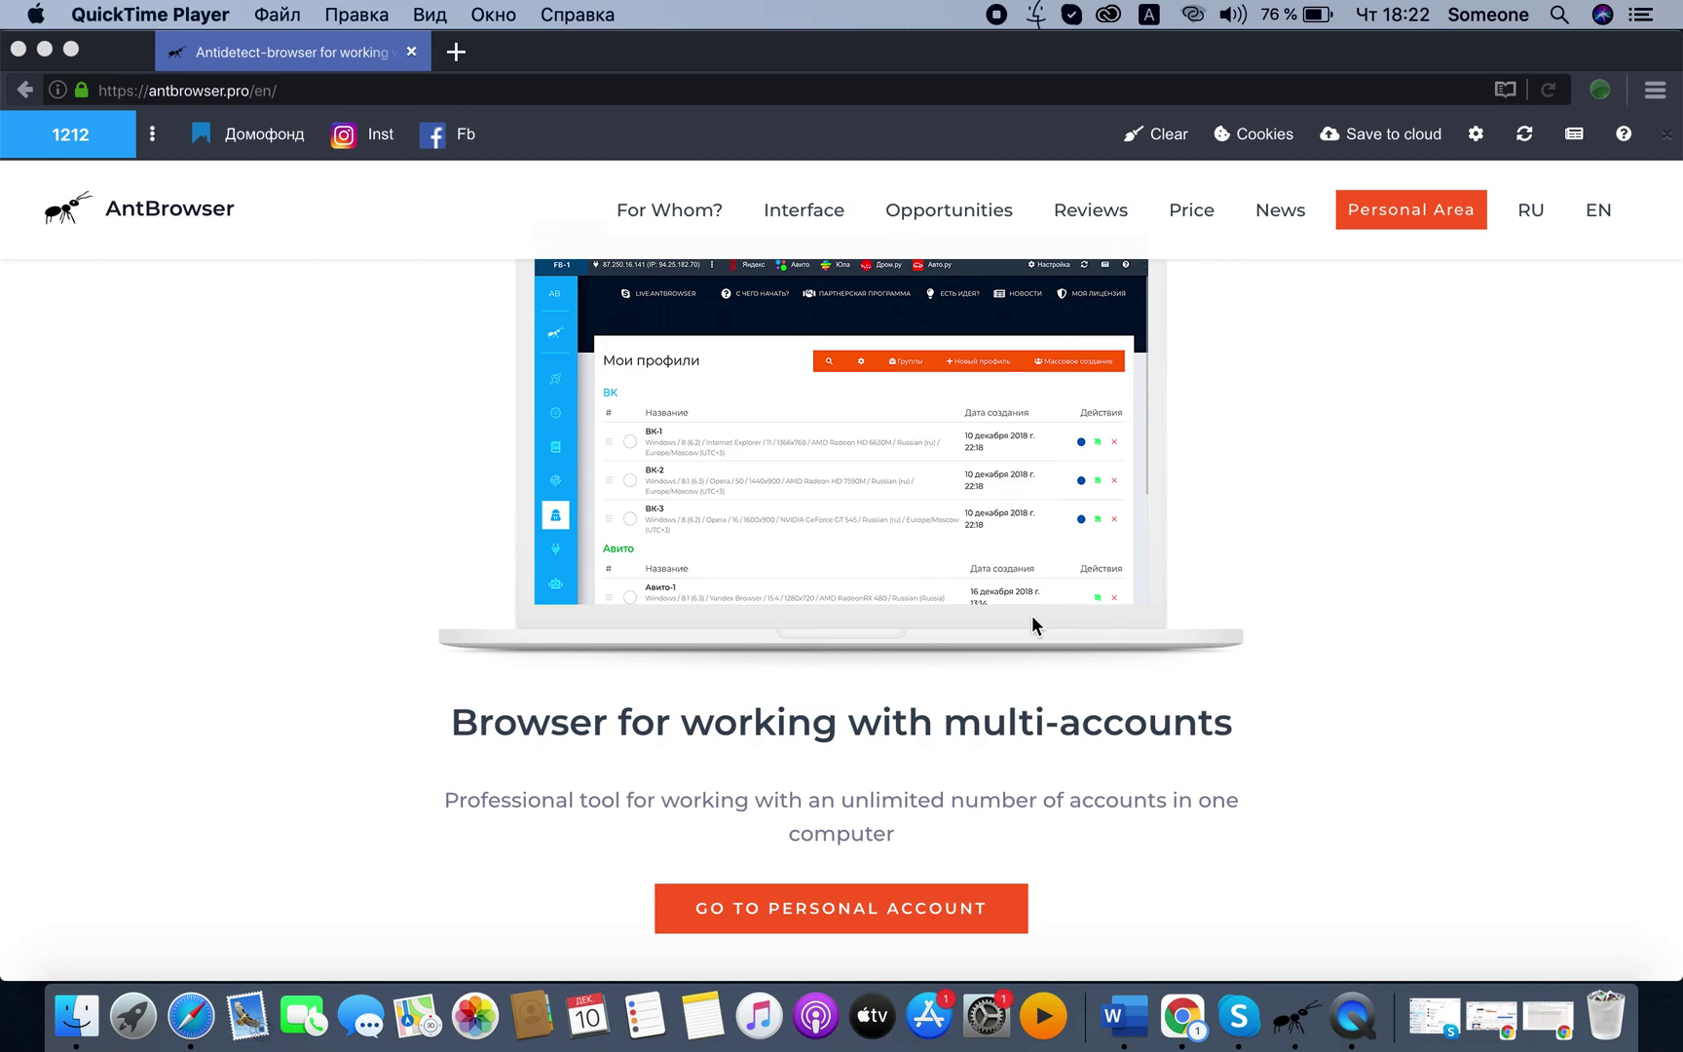
pyautogui.scroll(-2, 981, 606)
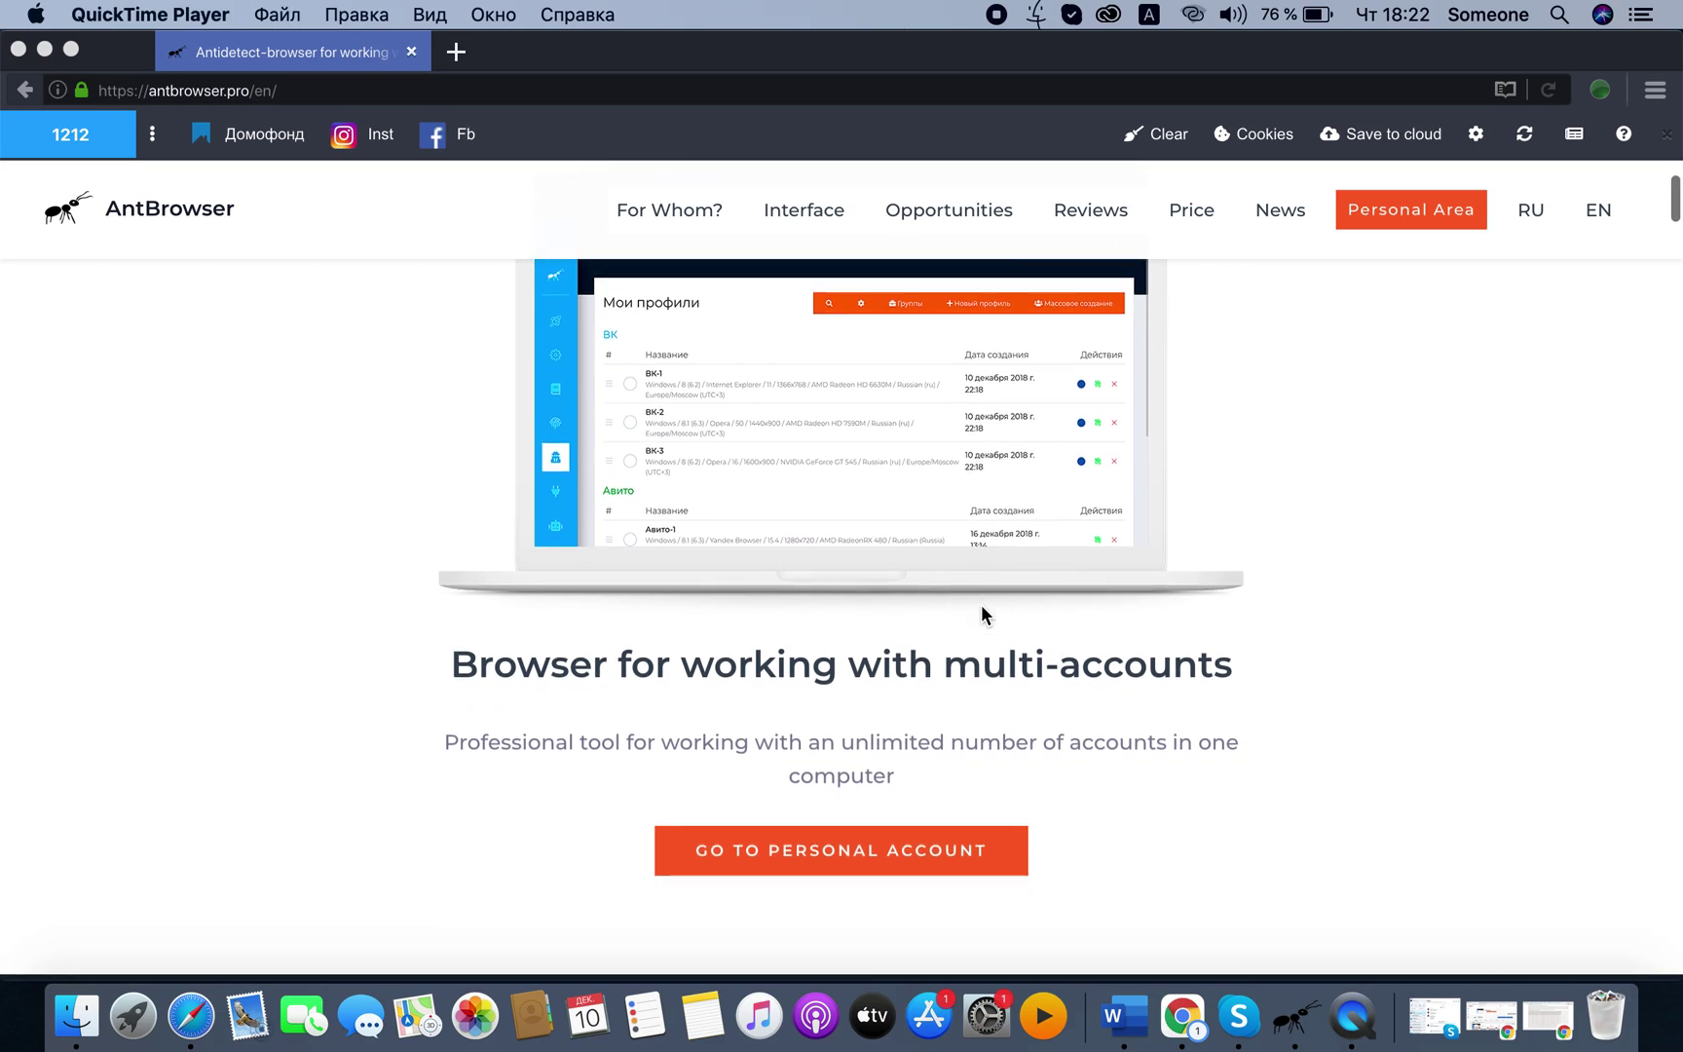
pyautogui.click(863, 851)
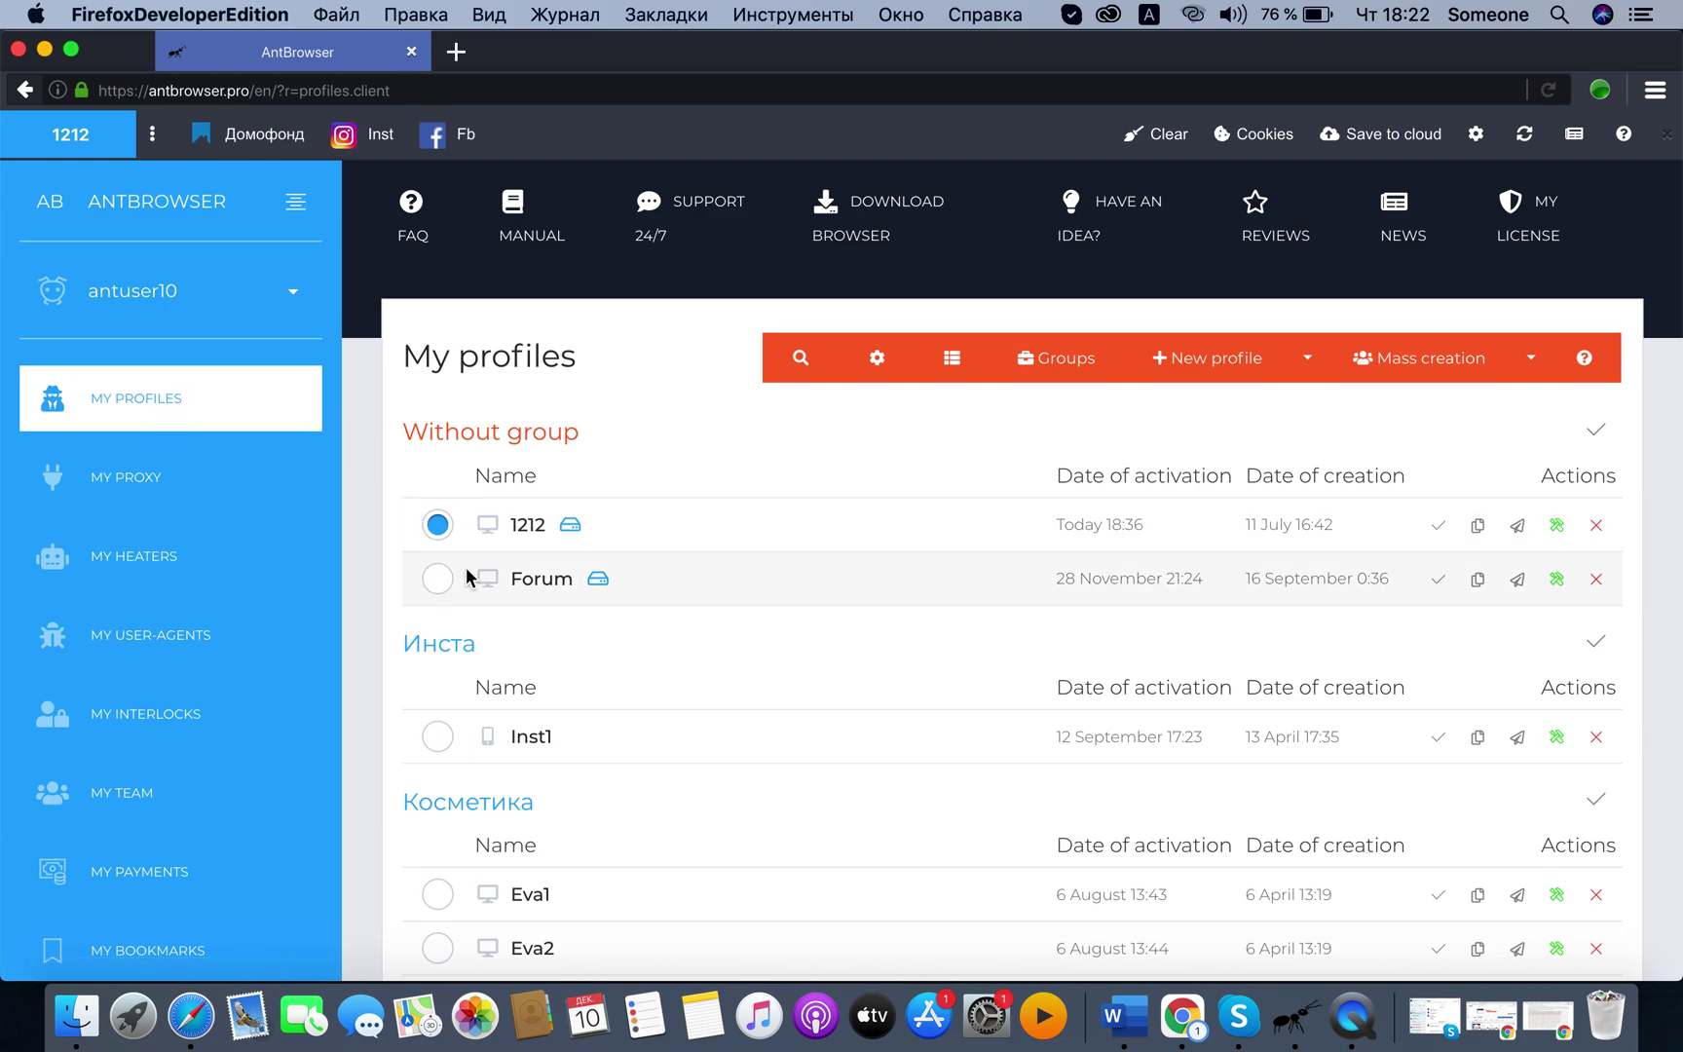
pyautogui.click(628, 526)
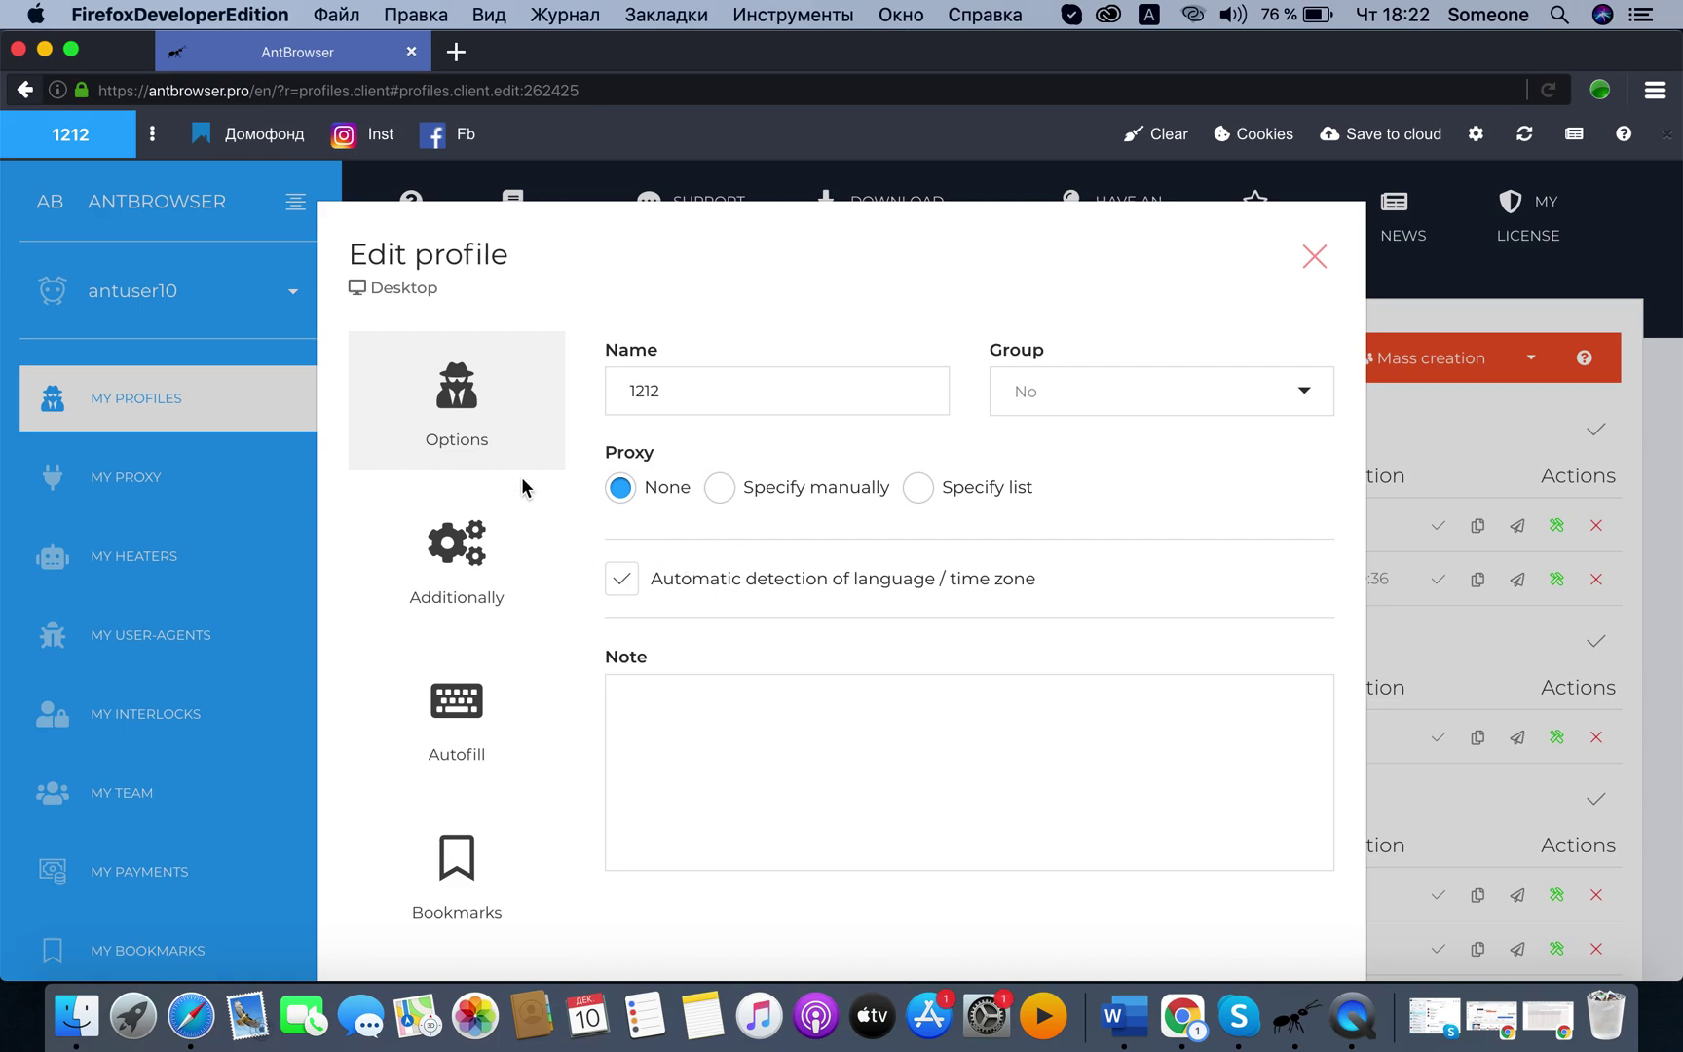
# In Additionally, review the OS and browser choices, keeping OS X and Mozilla Firefox.
pyautogui.click(478, 560)
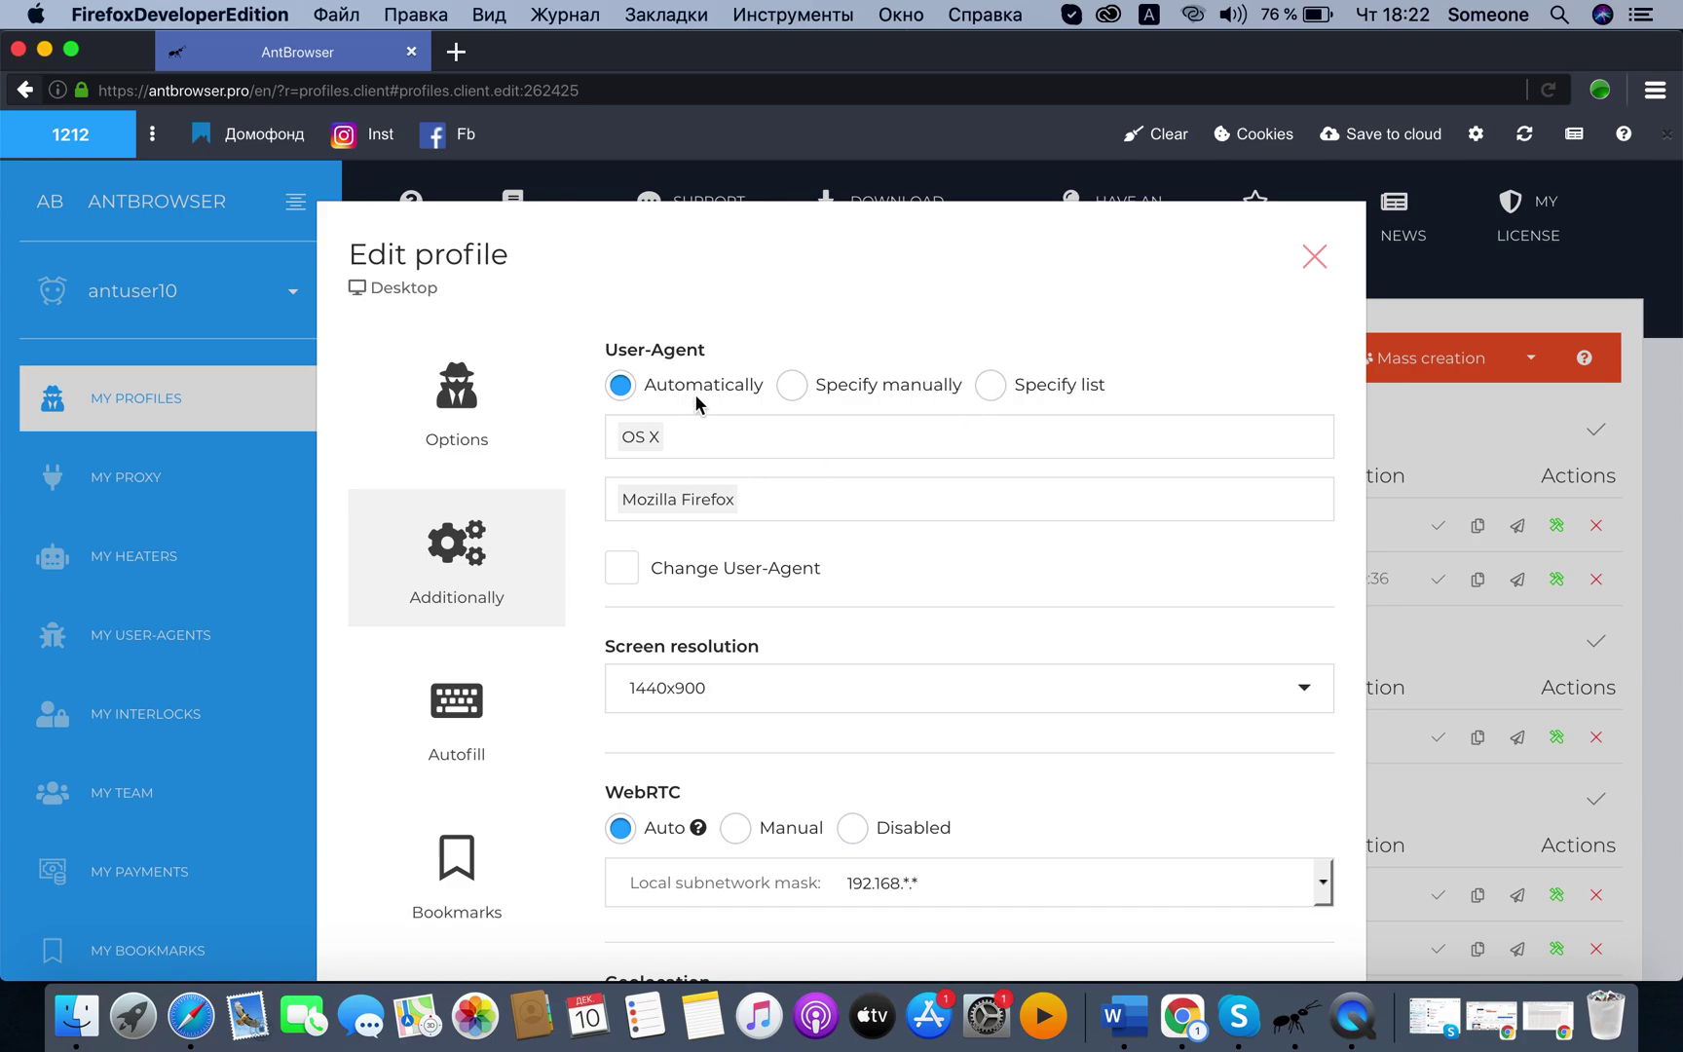
pyautogui.click(699, 436)
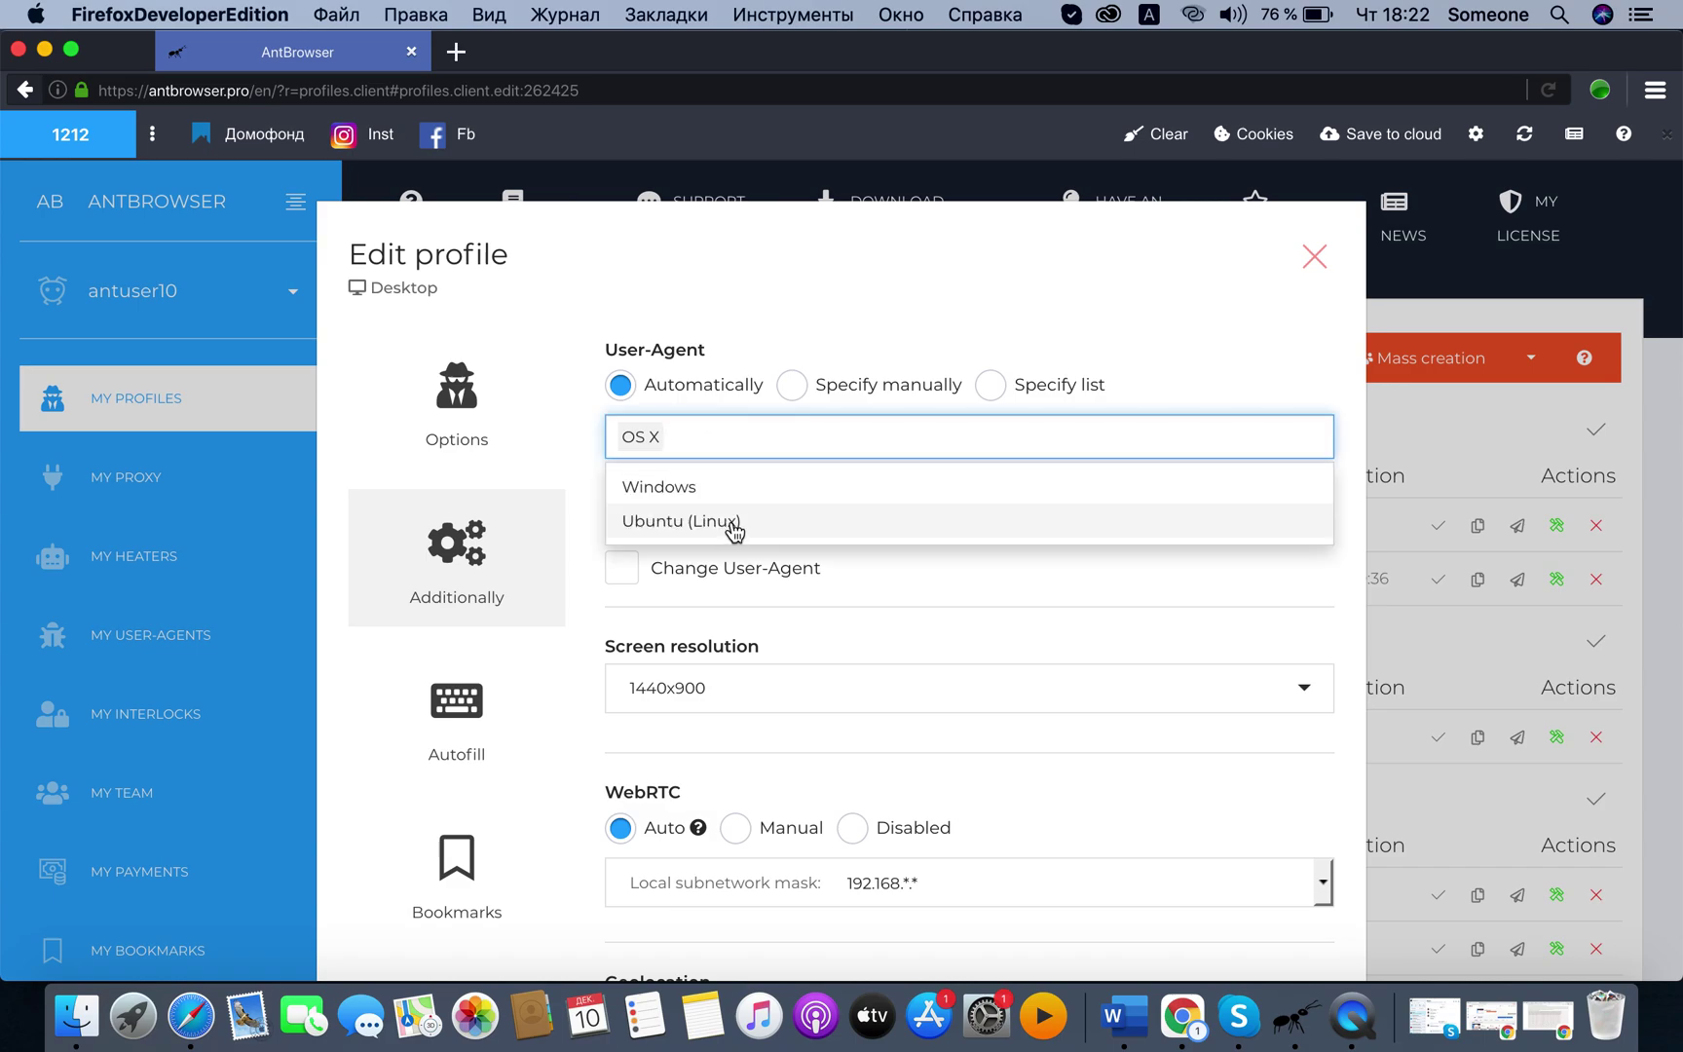
pyautogui.click(874, 569)
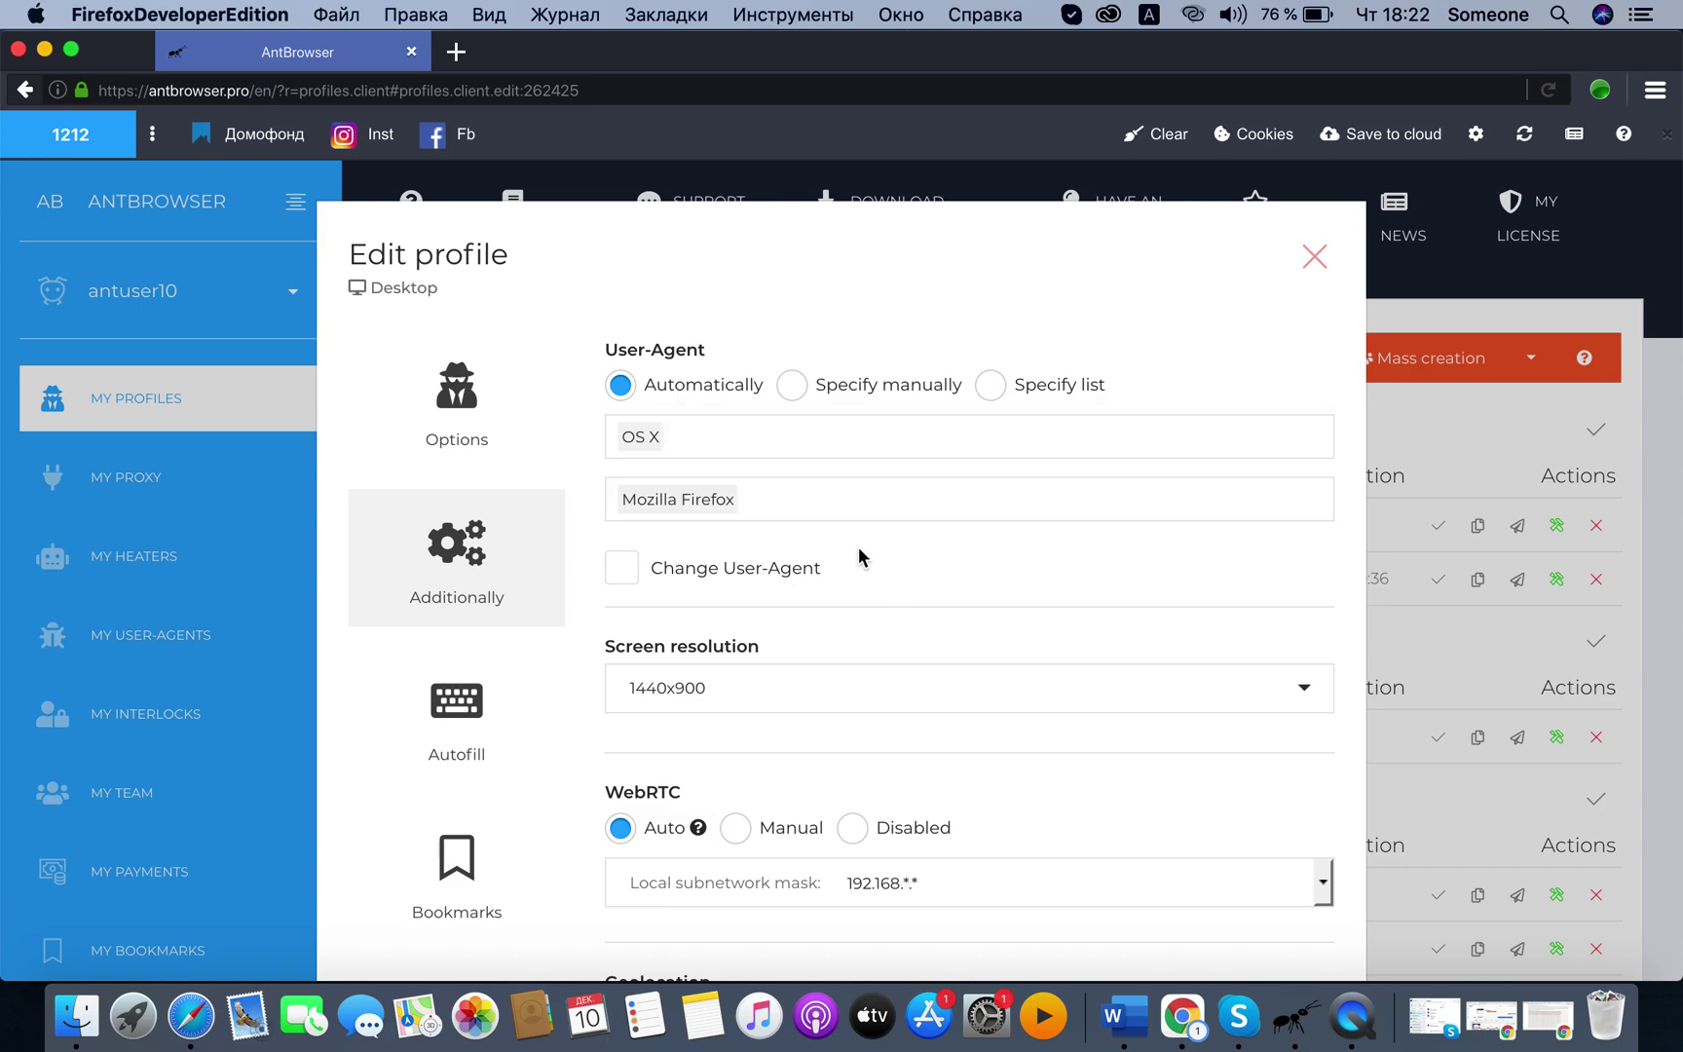
pyautogui.click(812, 500)
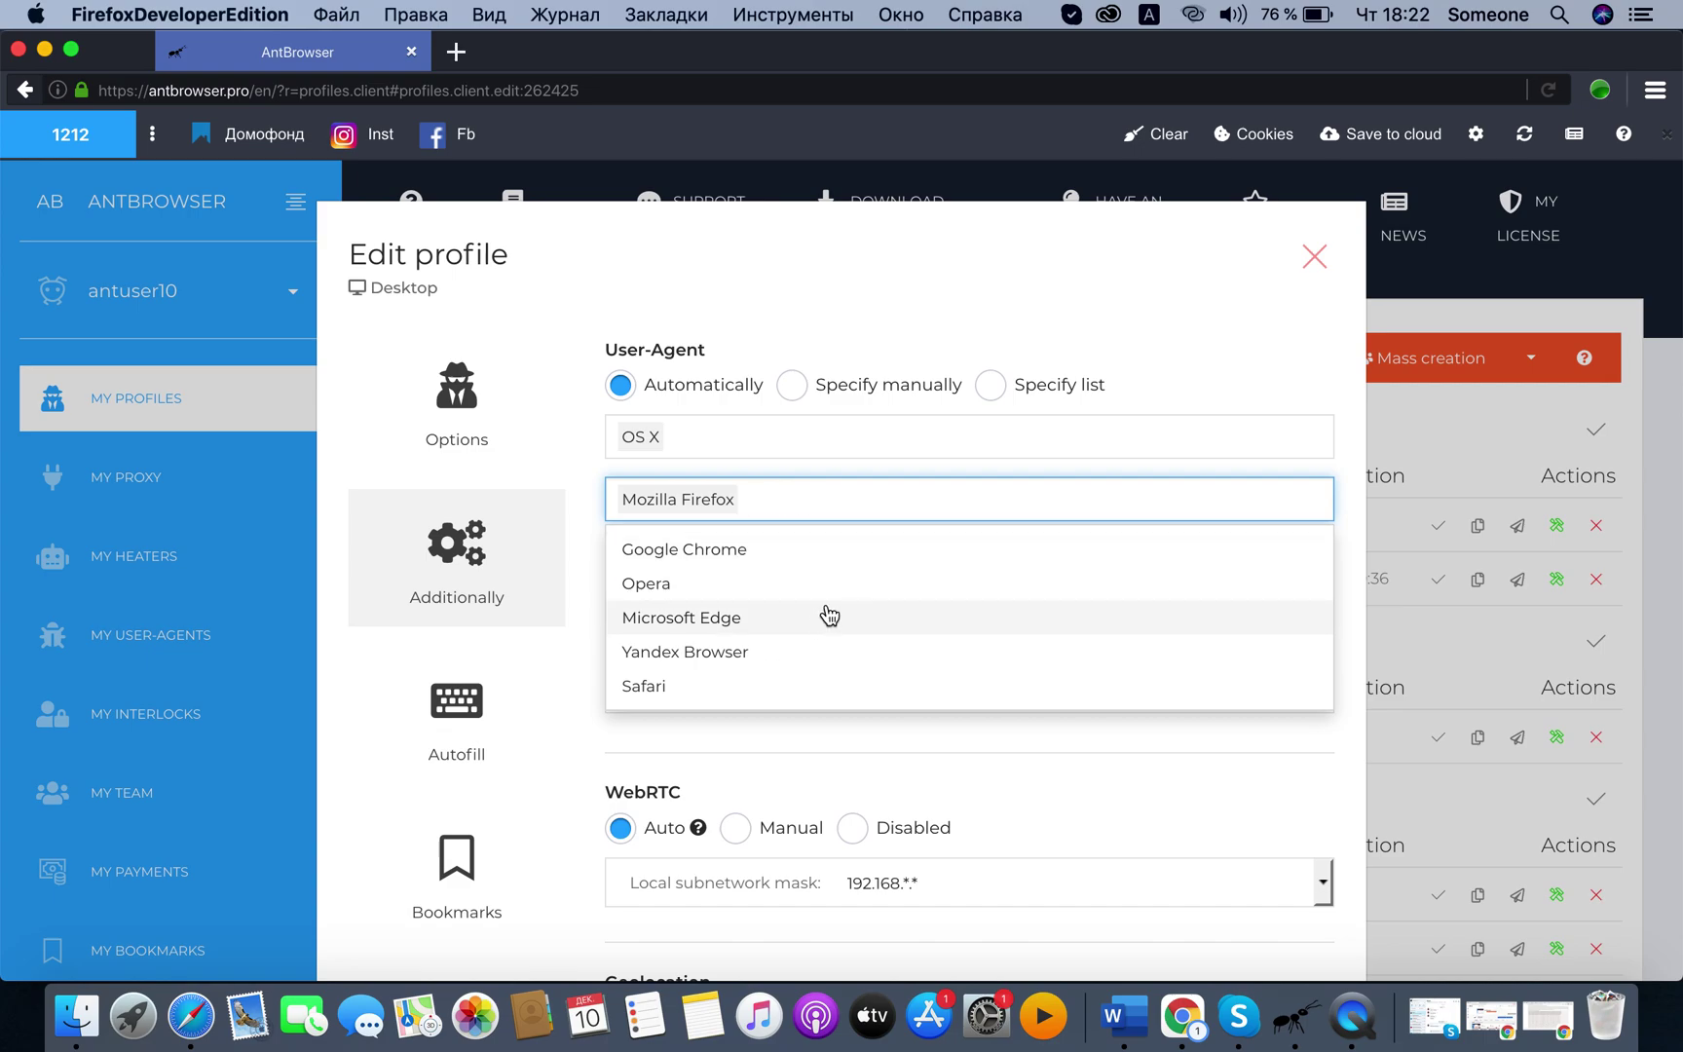
pyautogui.click(828, 472)
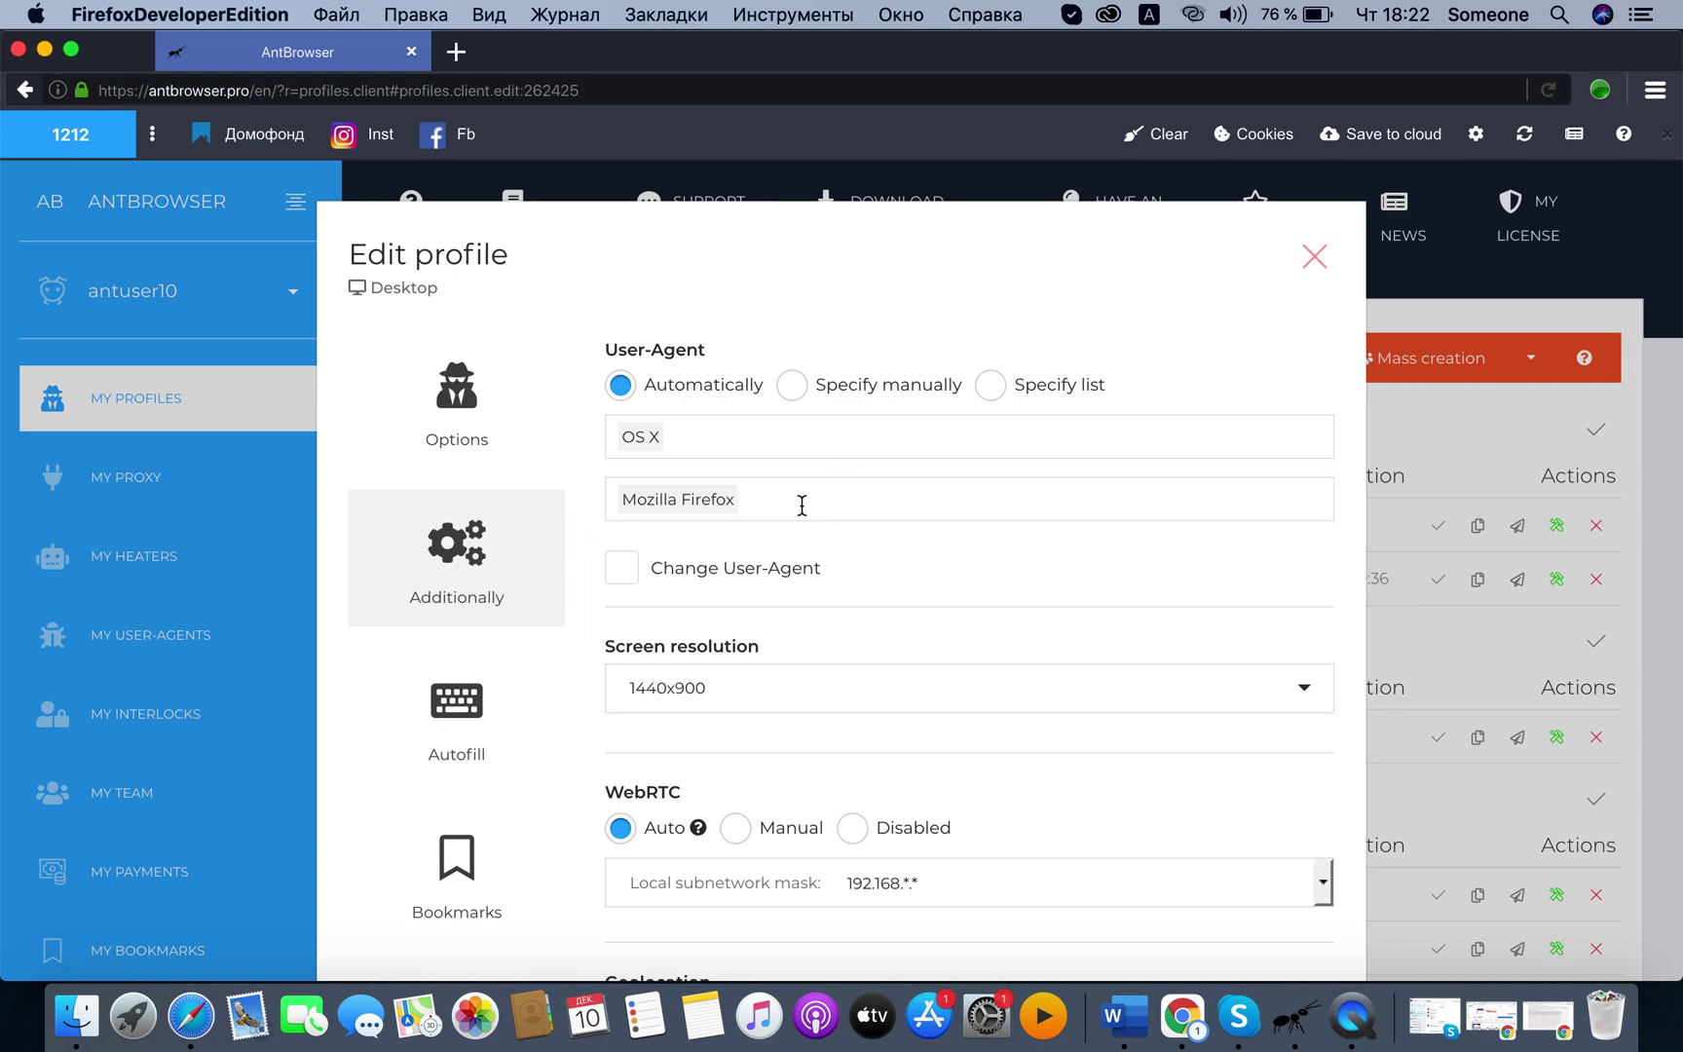
# Enable Change User-Agent and look over the rest of the form.
pyautogui.click(657, 577)
pyautogui.moveTo(701, 571)
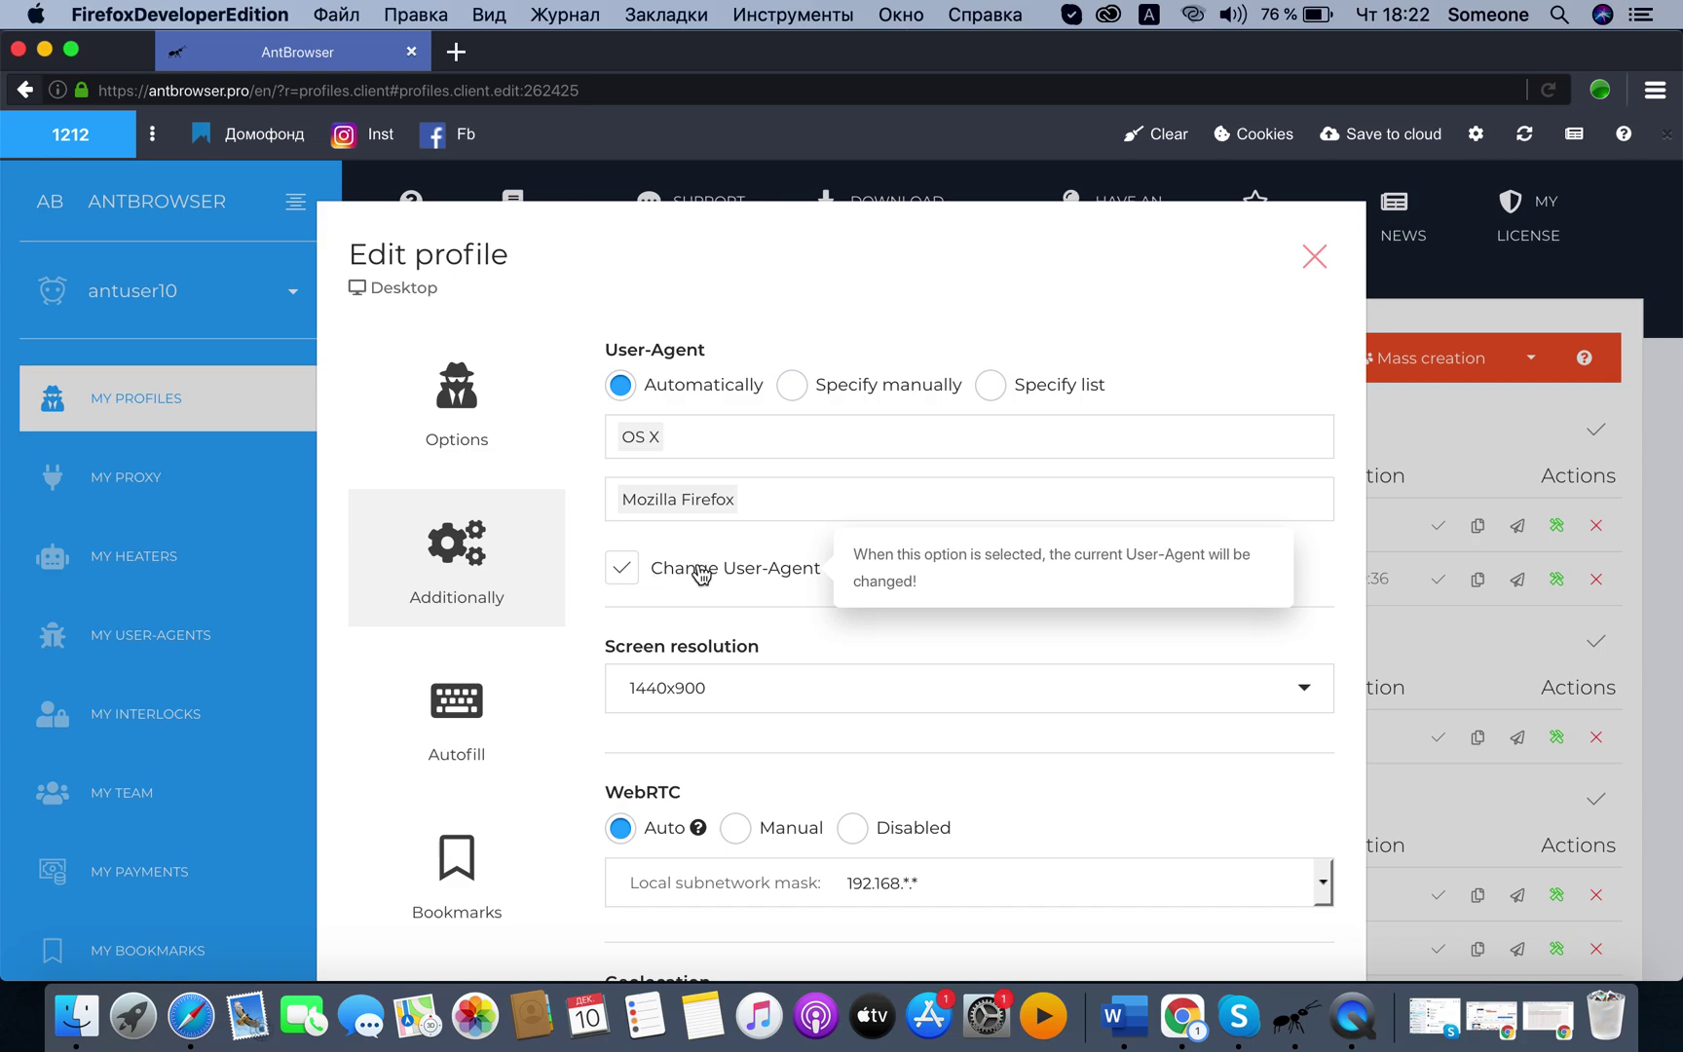
pyautogui.scroll(-5, 800, 612)
pyautogui.scroll(-5, 974, 682)
pyautogui.scroll(-3, 1168, 772)
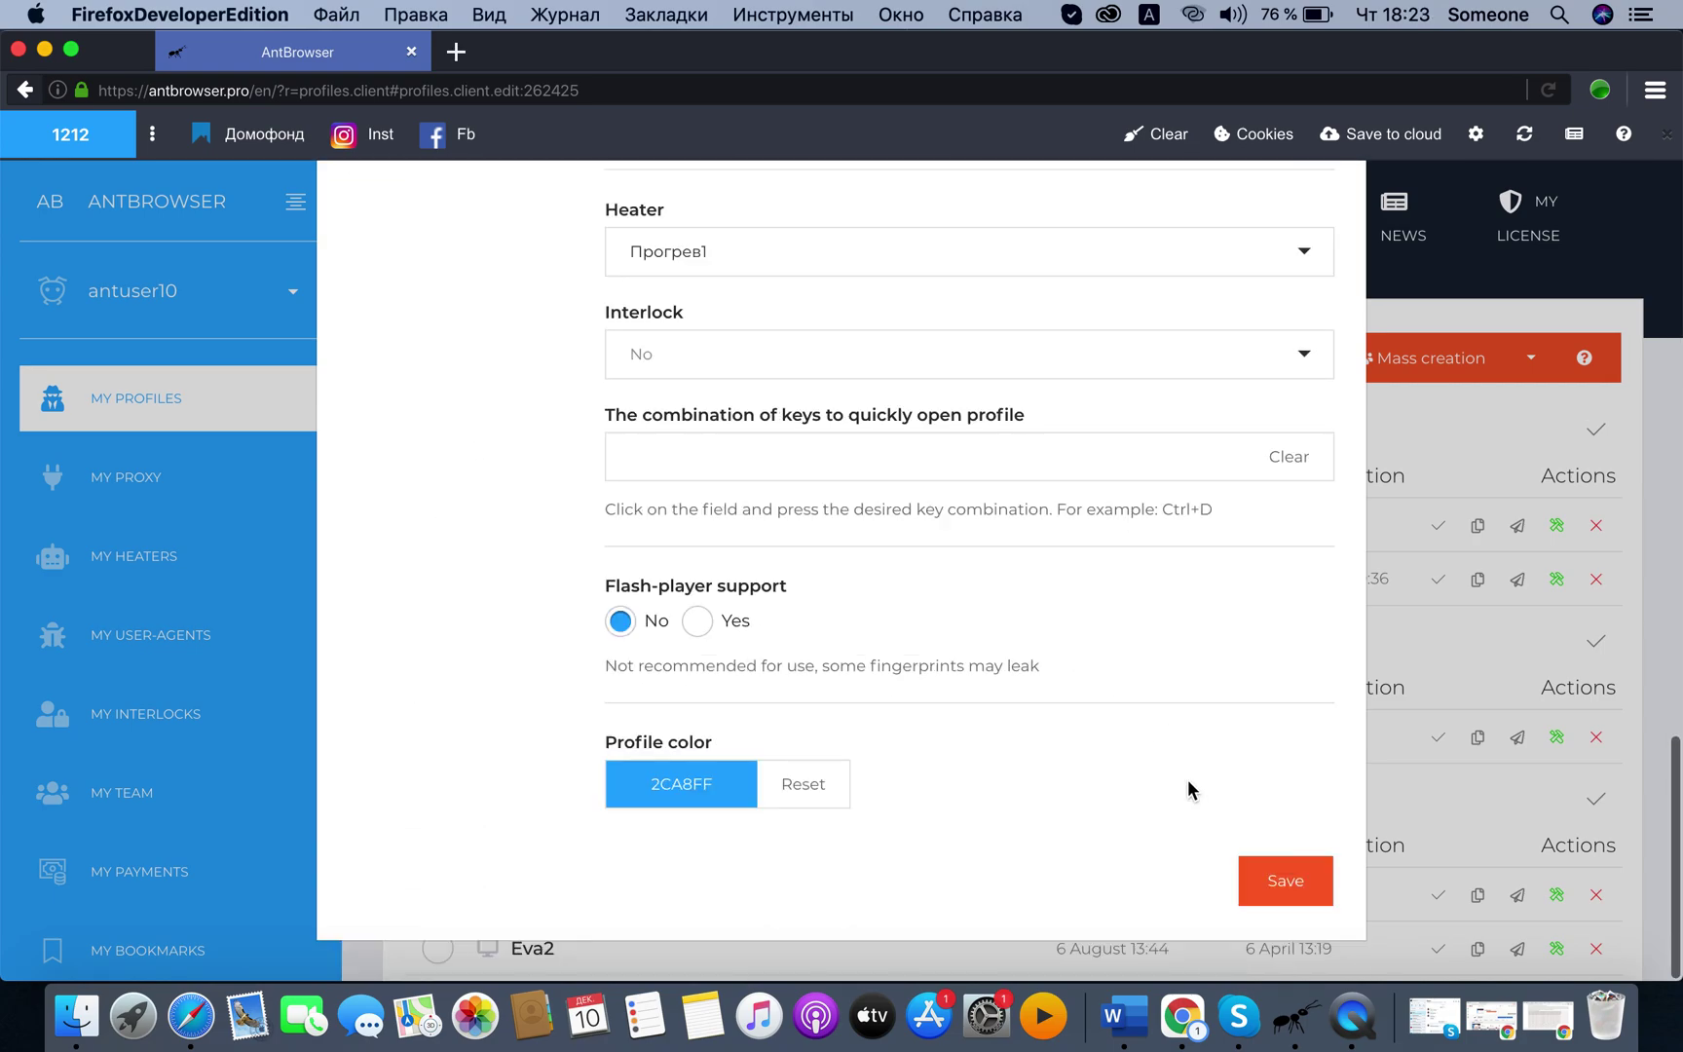
pyautogui.scroll(15, 988, 769)
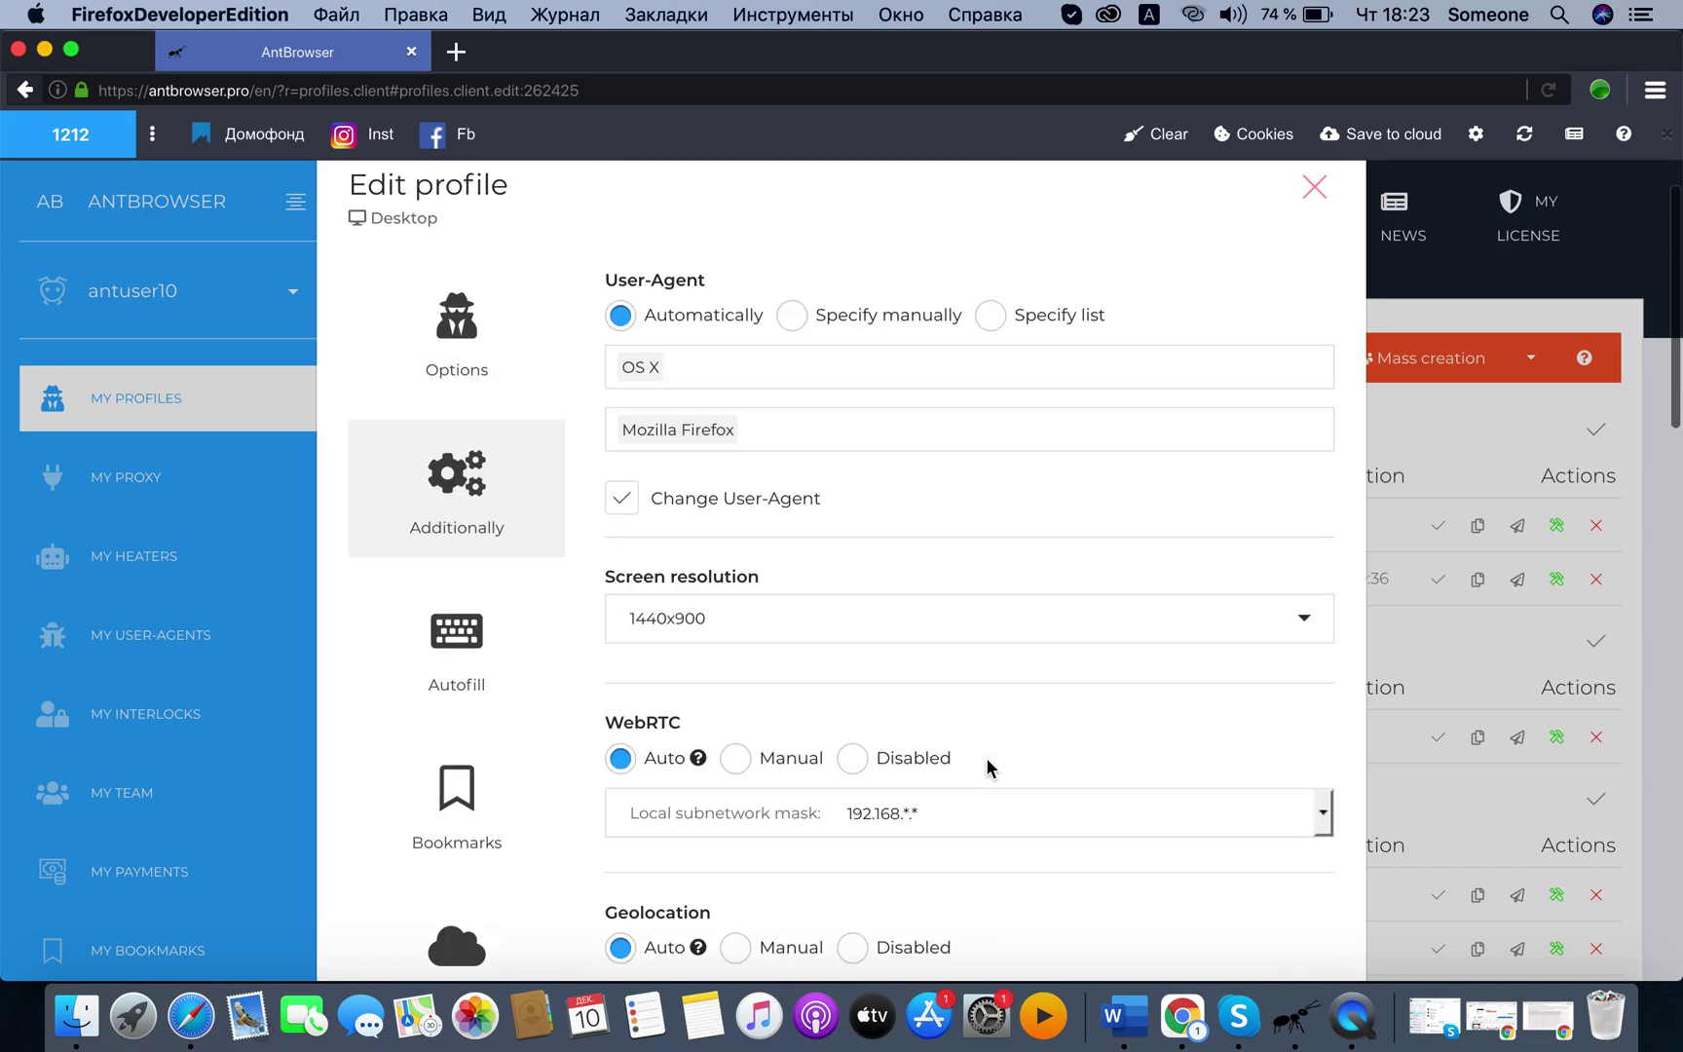
# Switch the User-Agent to manual entry, leave its field empty, and close Edit profile unsaved.
pyautogui.click(792, 389)
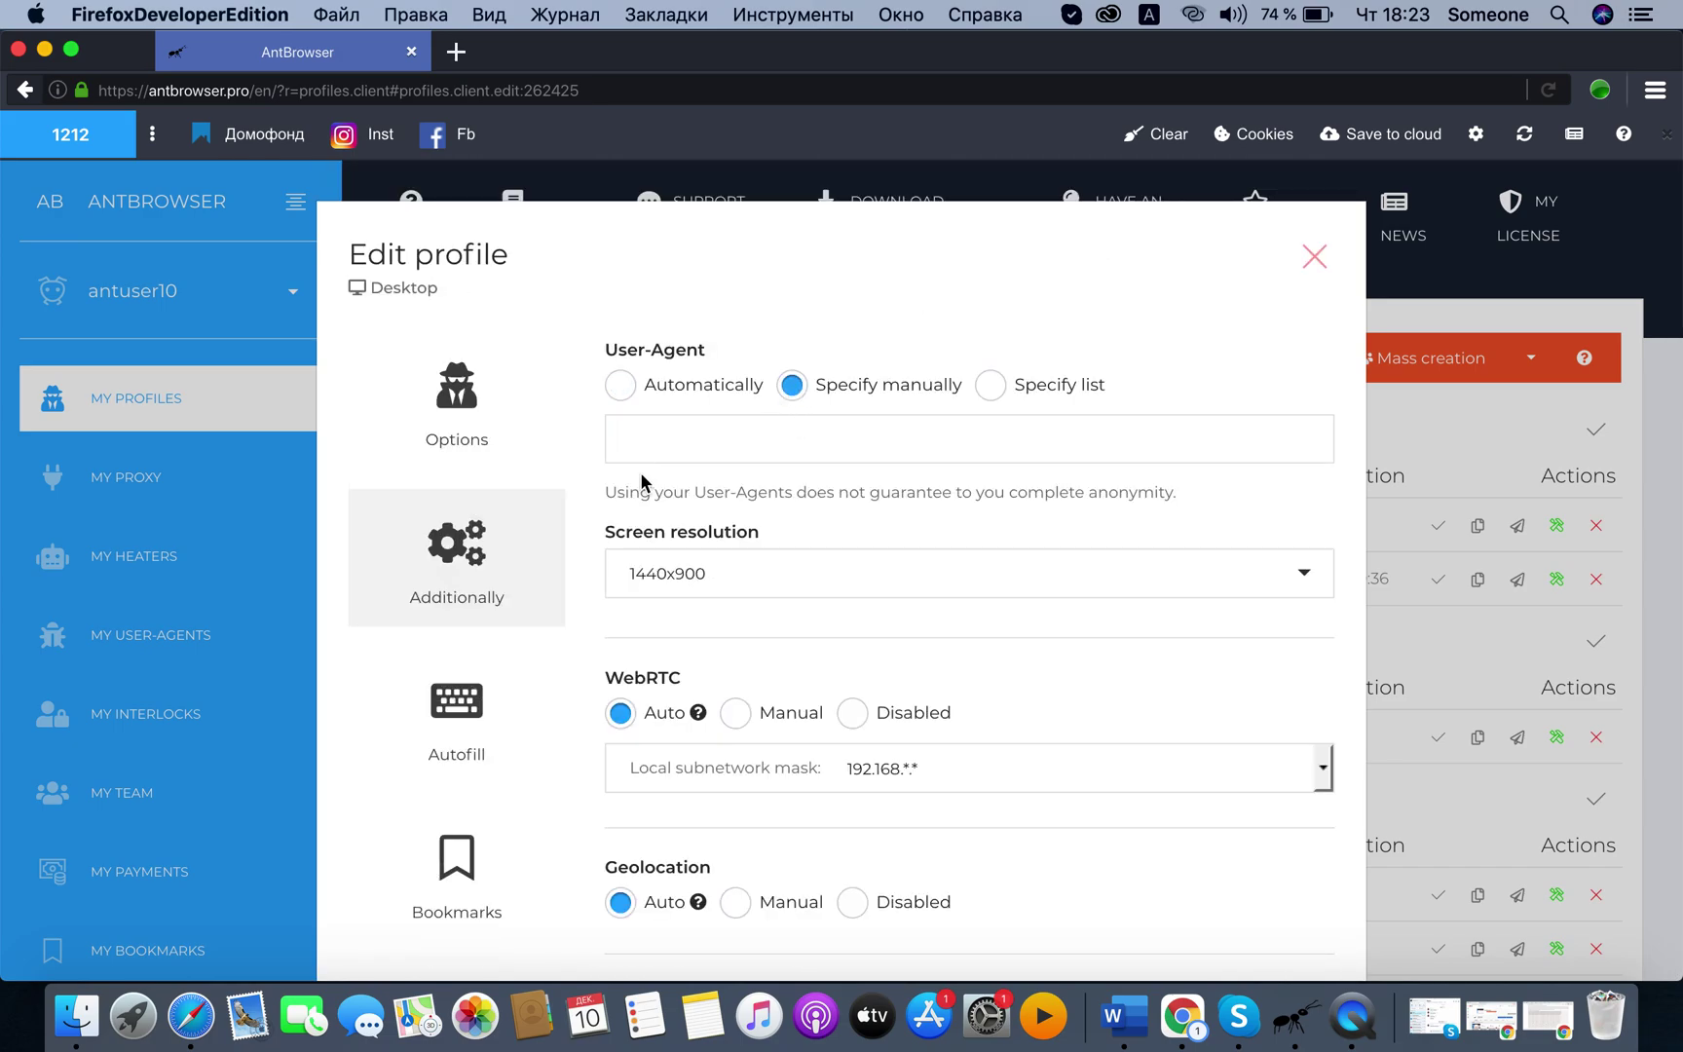
pyautogui.click(674, 452)
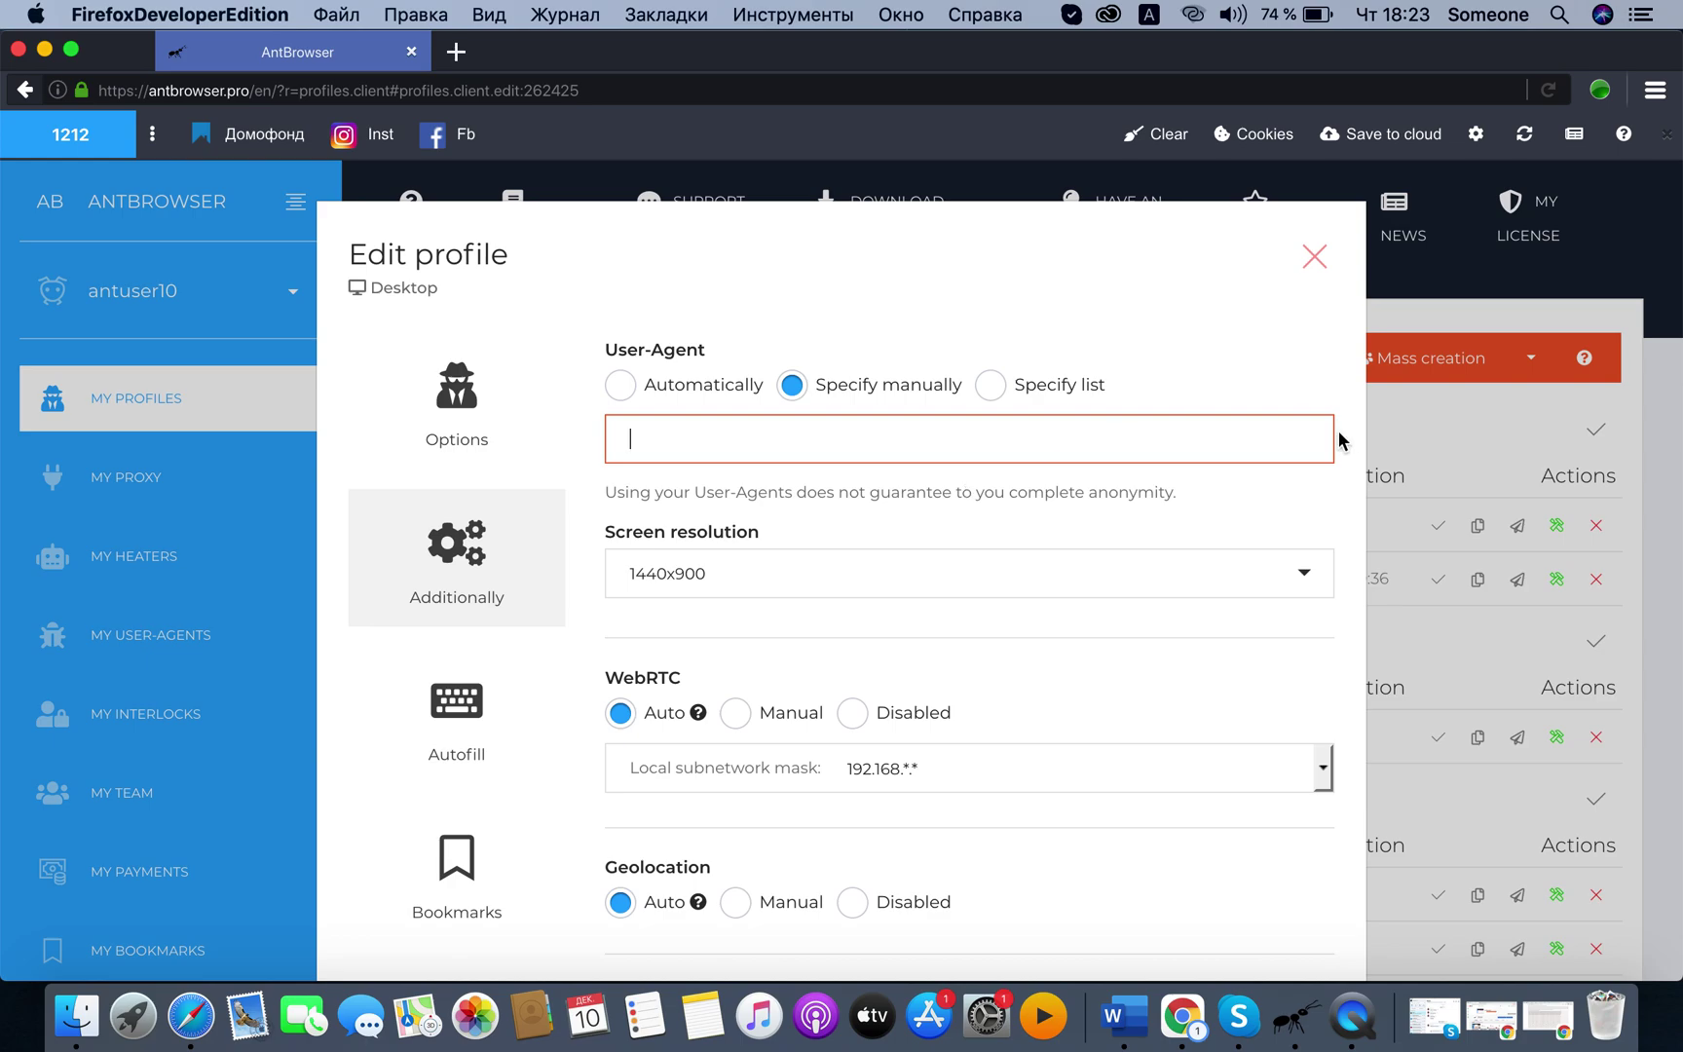
pyautogui.click(1315, 257)
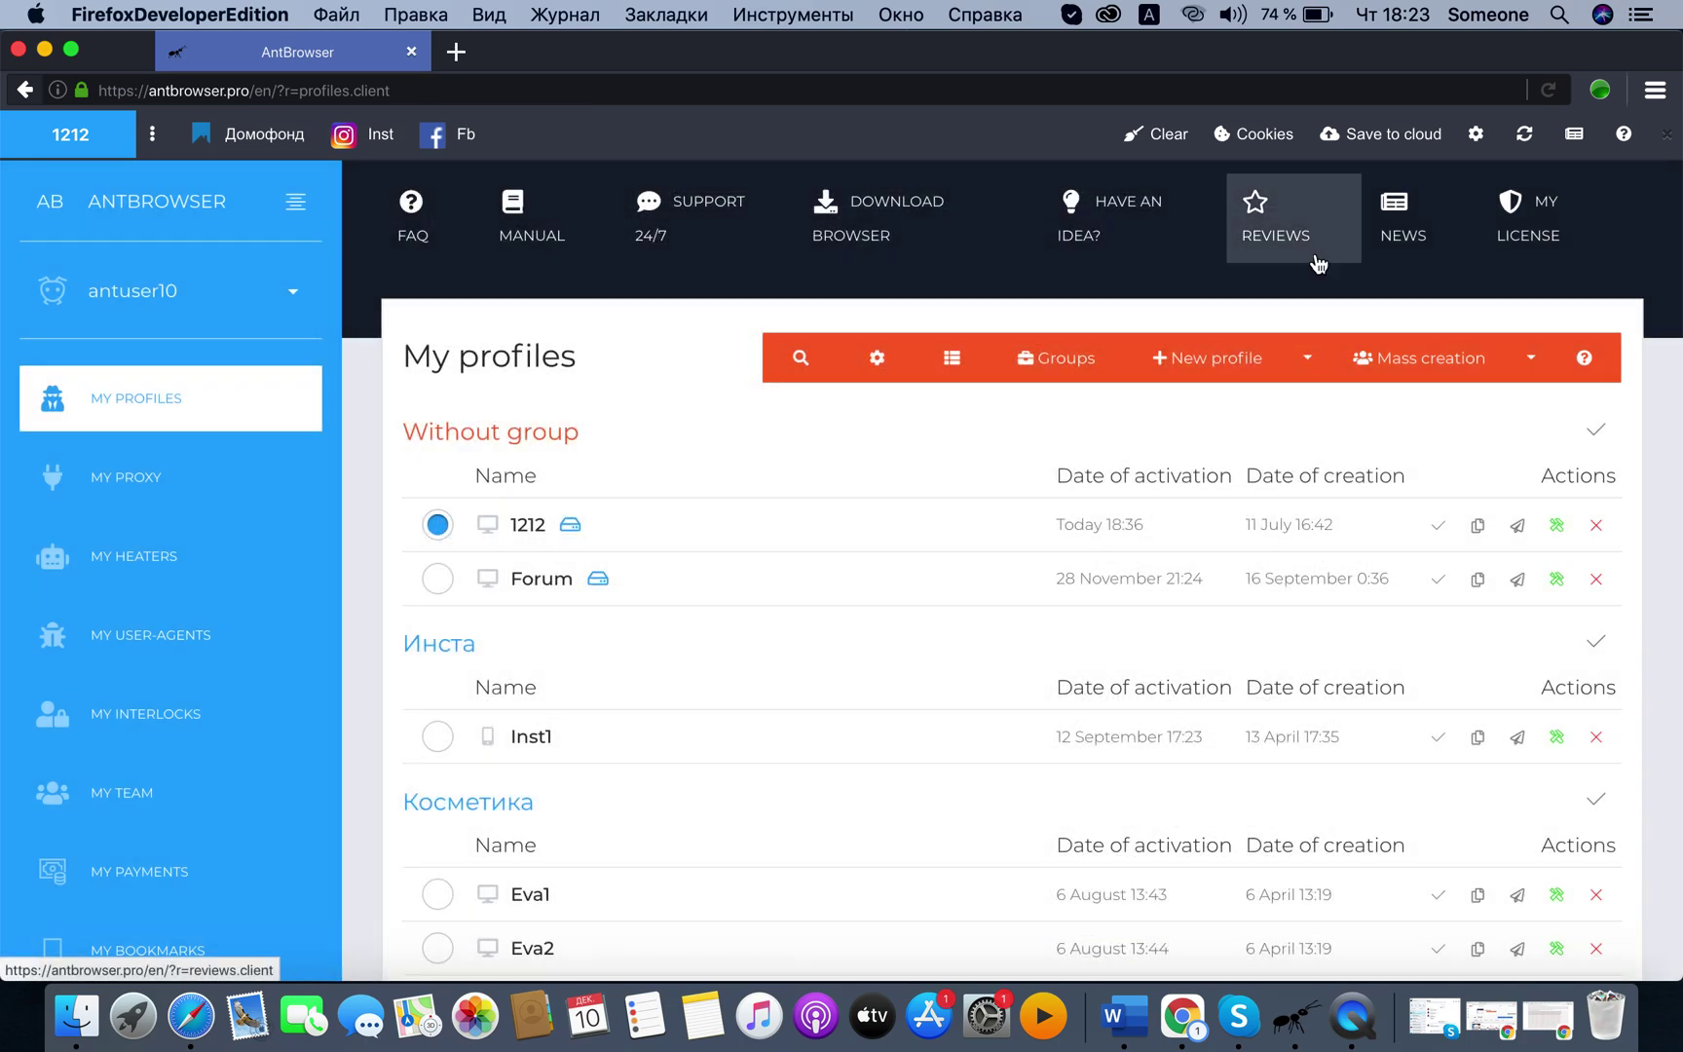
# In My User-Agents, open the Add list of User-Agents form with the name field focused.
pyautogui.click(277, 647)
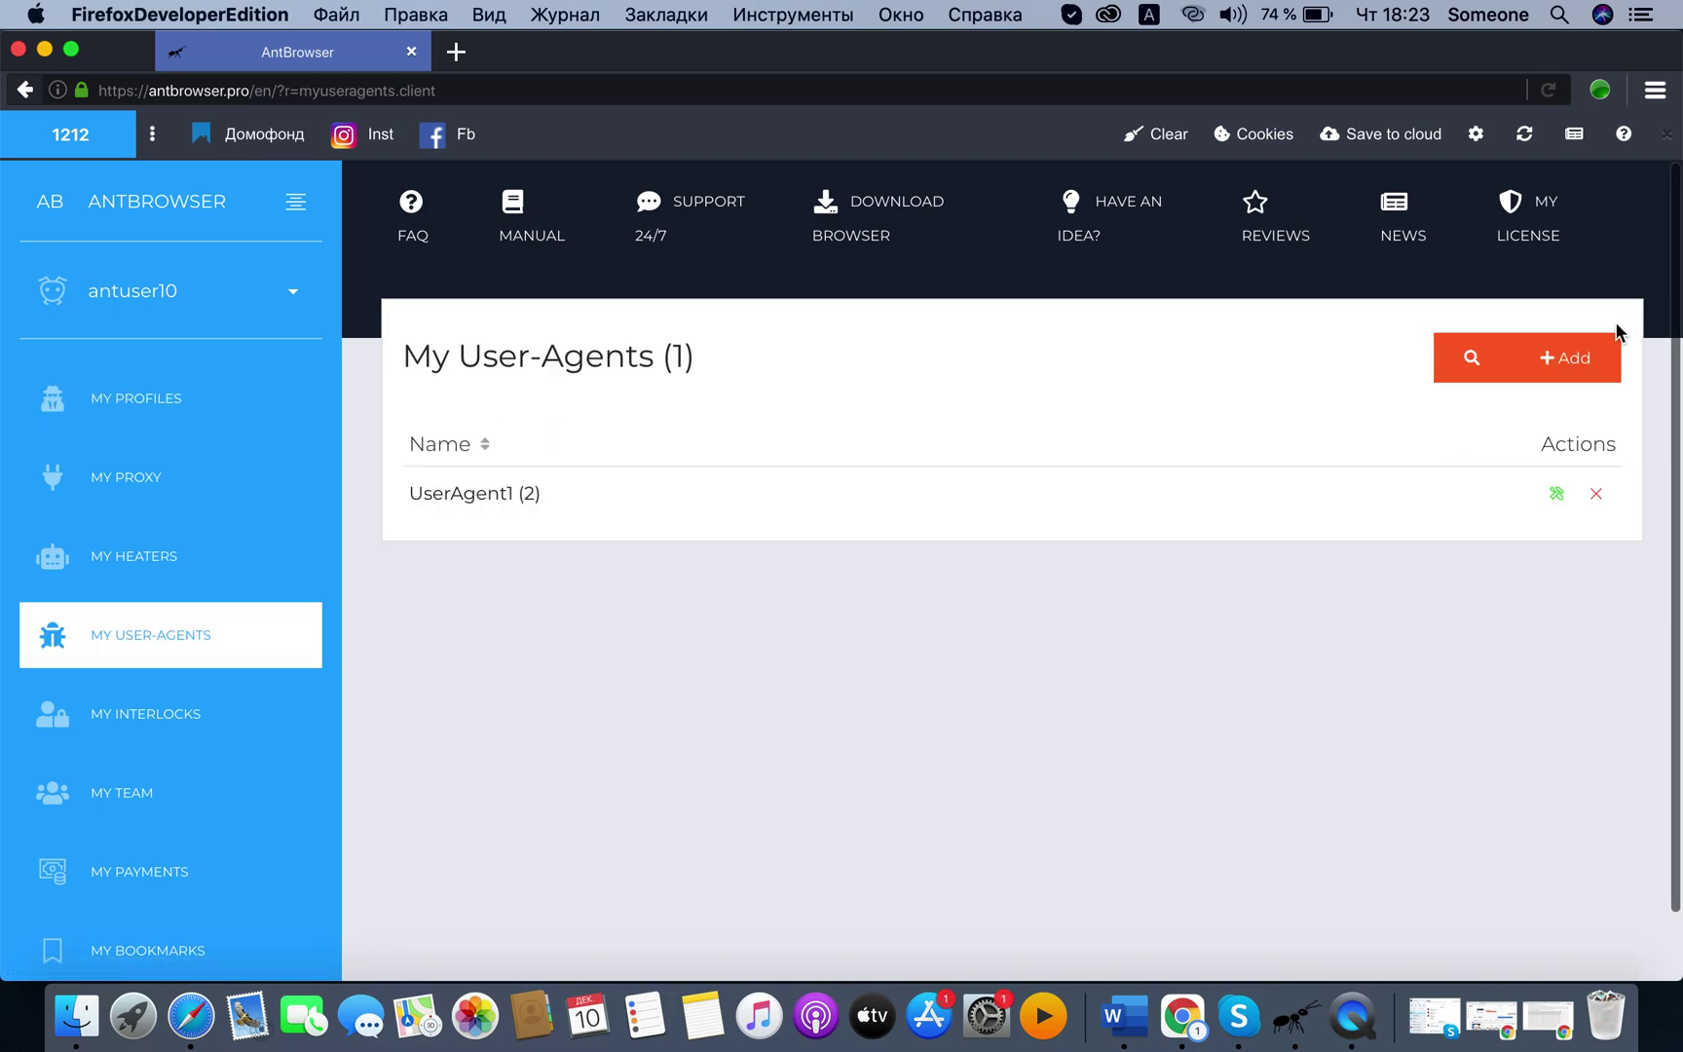
pyautogui.click(1581, 360)
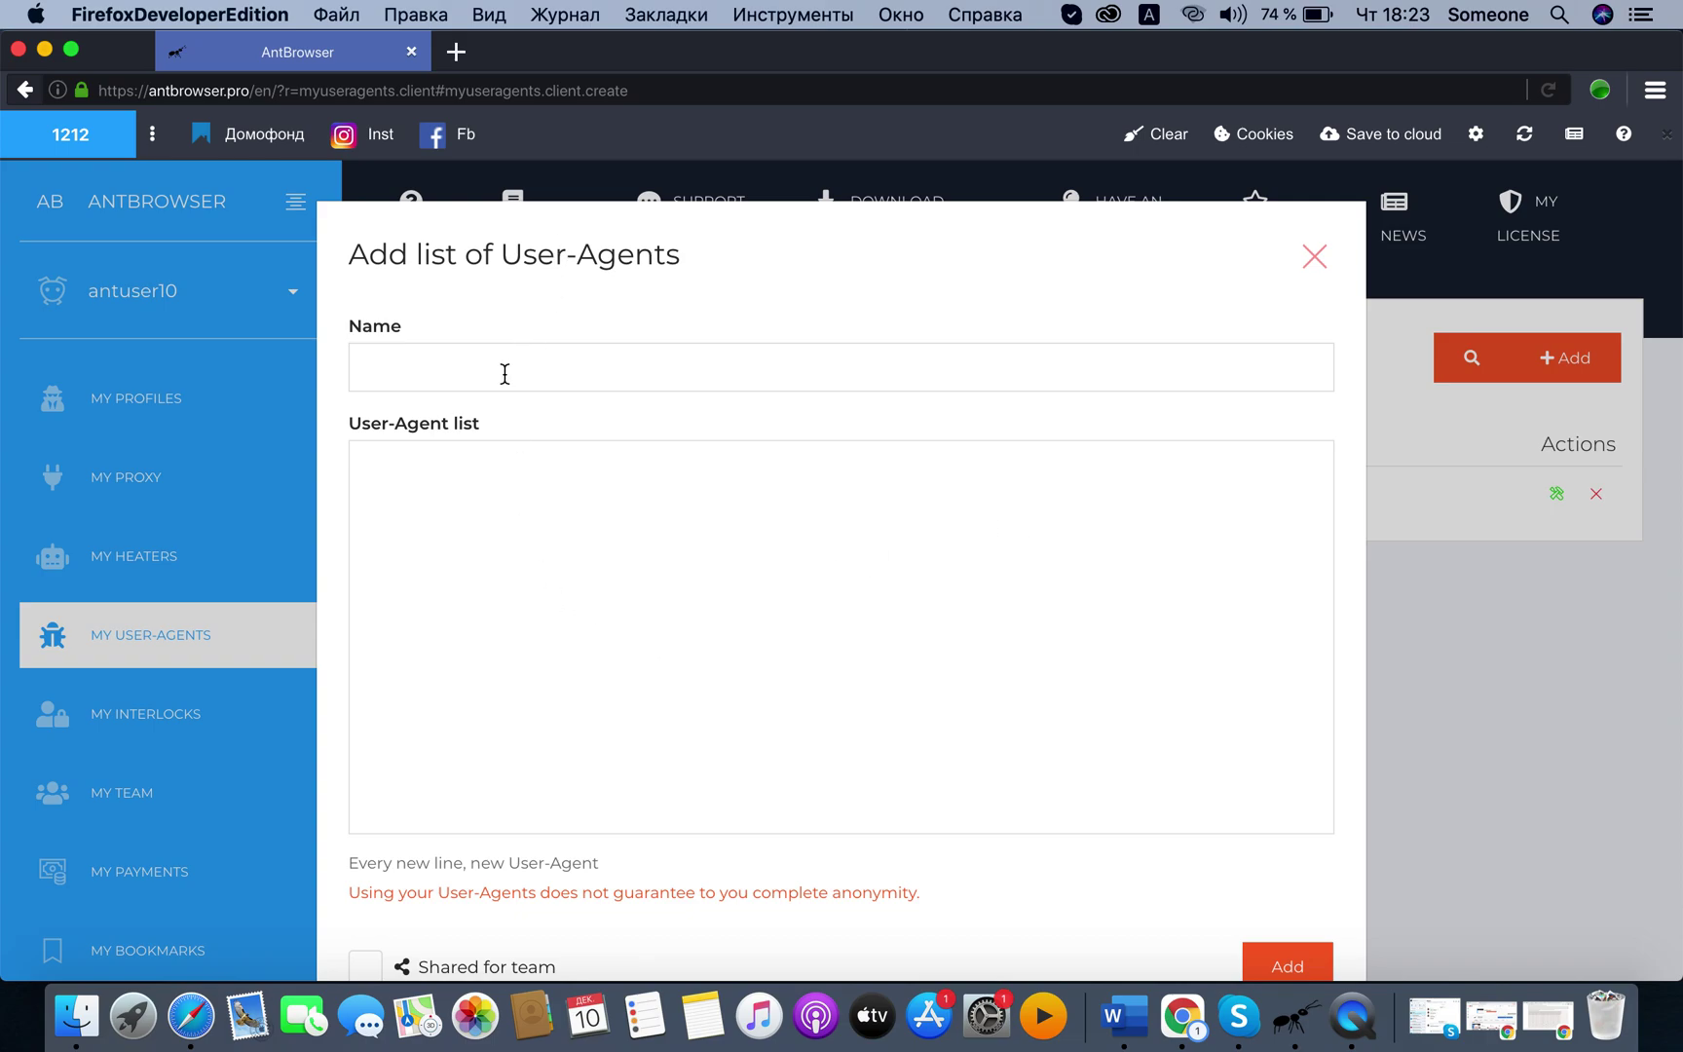
pyautogui.click(505, 374)
# Name the list 'useragent2', paste three Mozilla user-agent strings into it, and add it.
pyautogui.write('useragent2')
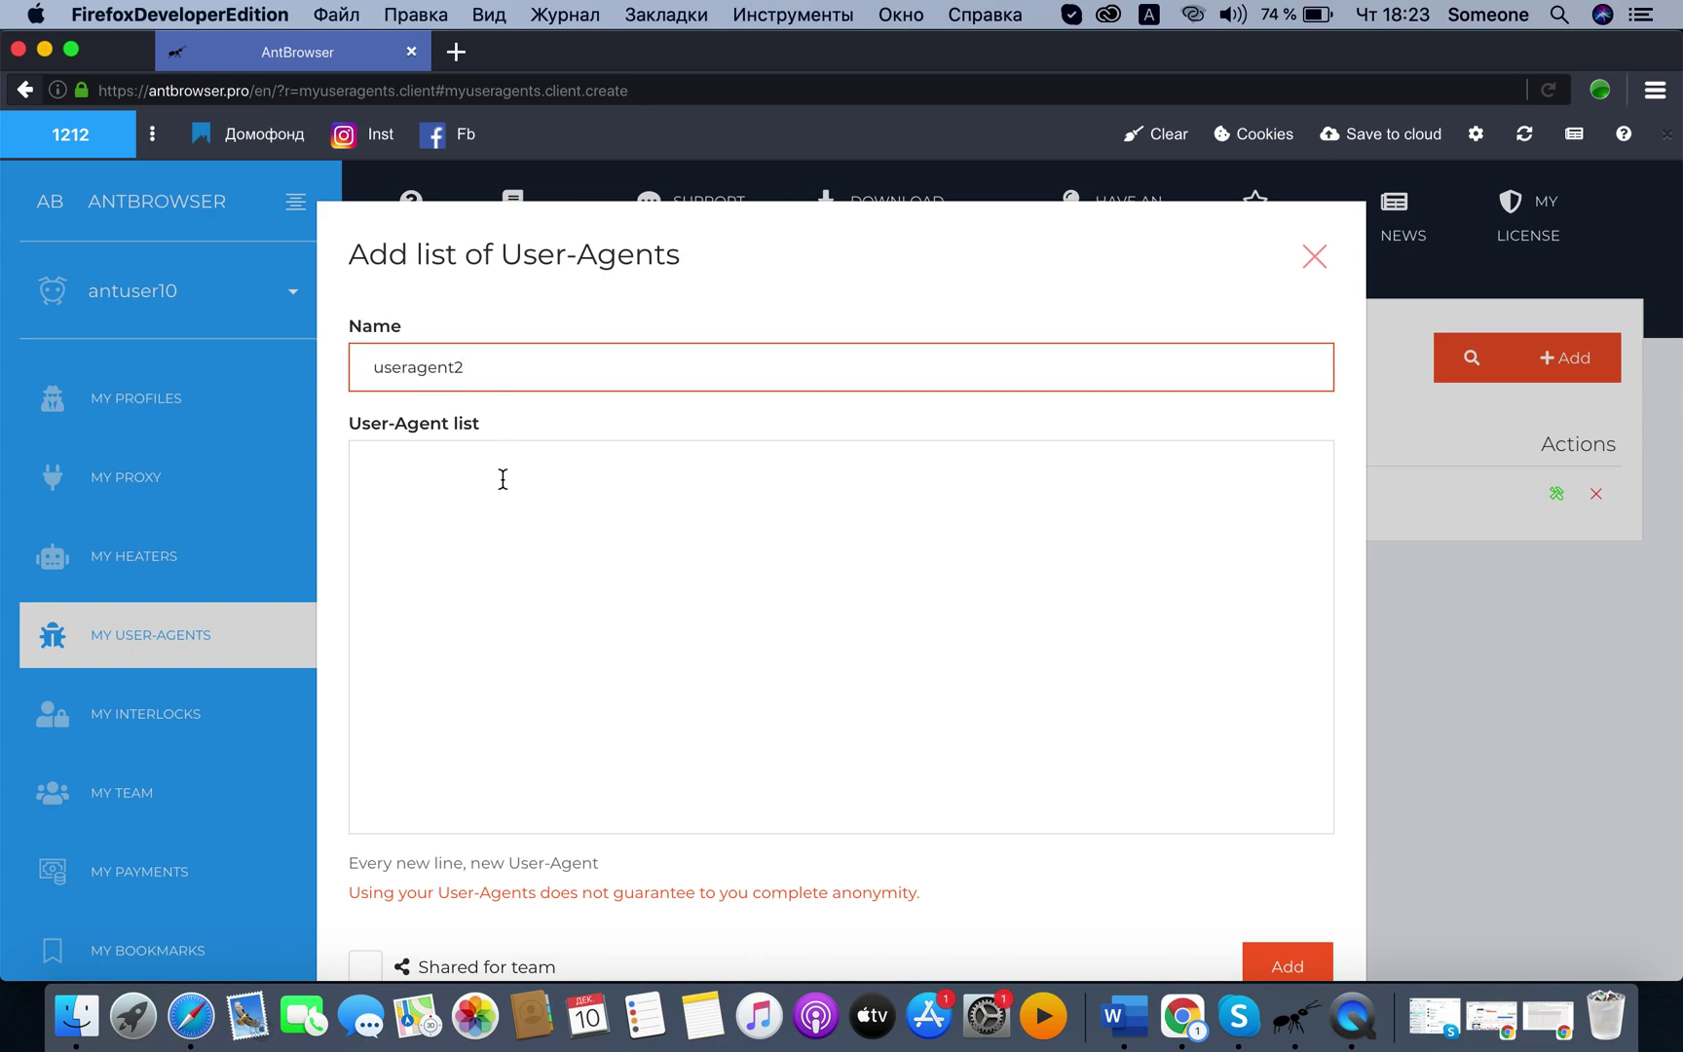
pyautogui.click(503, 478)
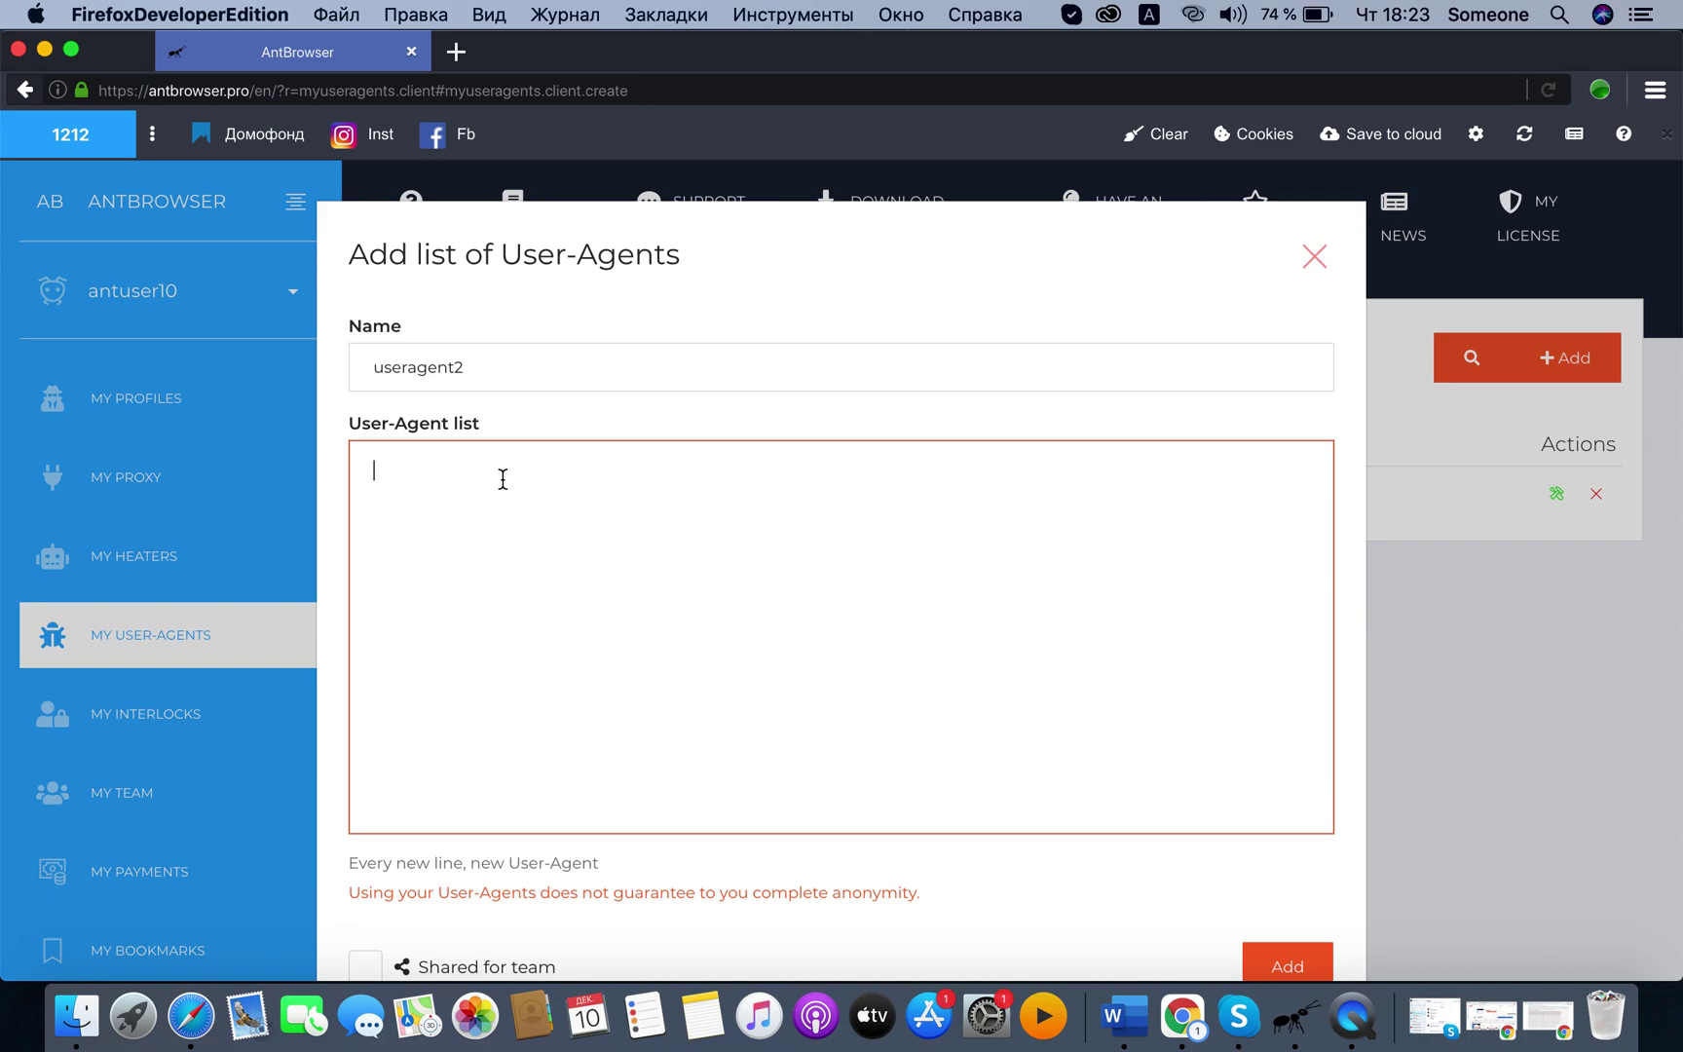
pyautogui.rightClick(475, 475)
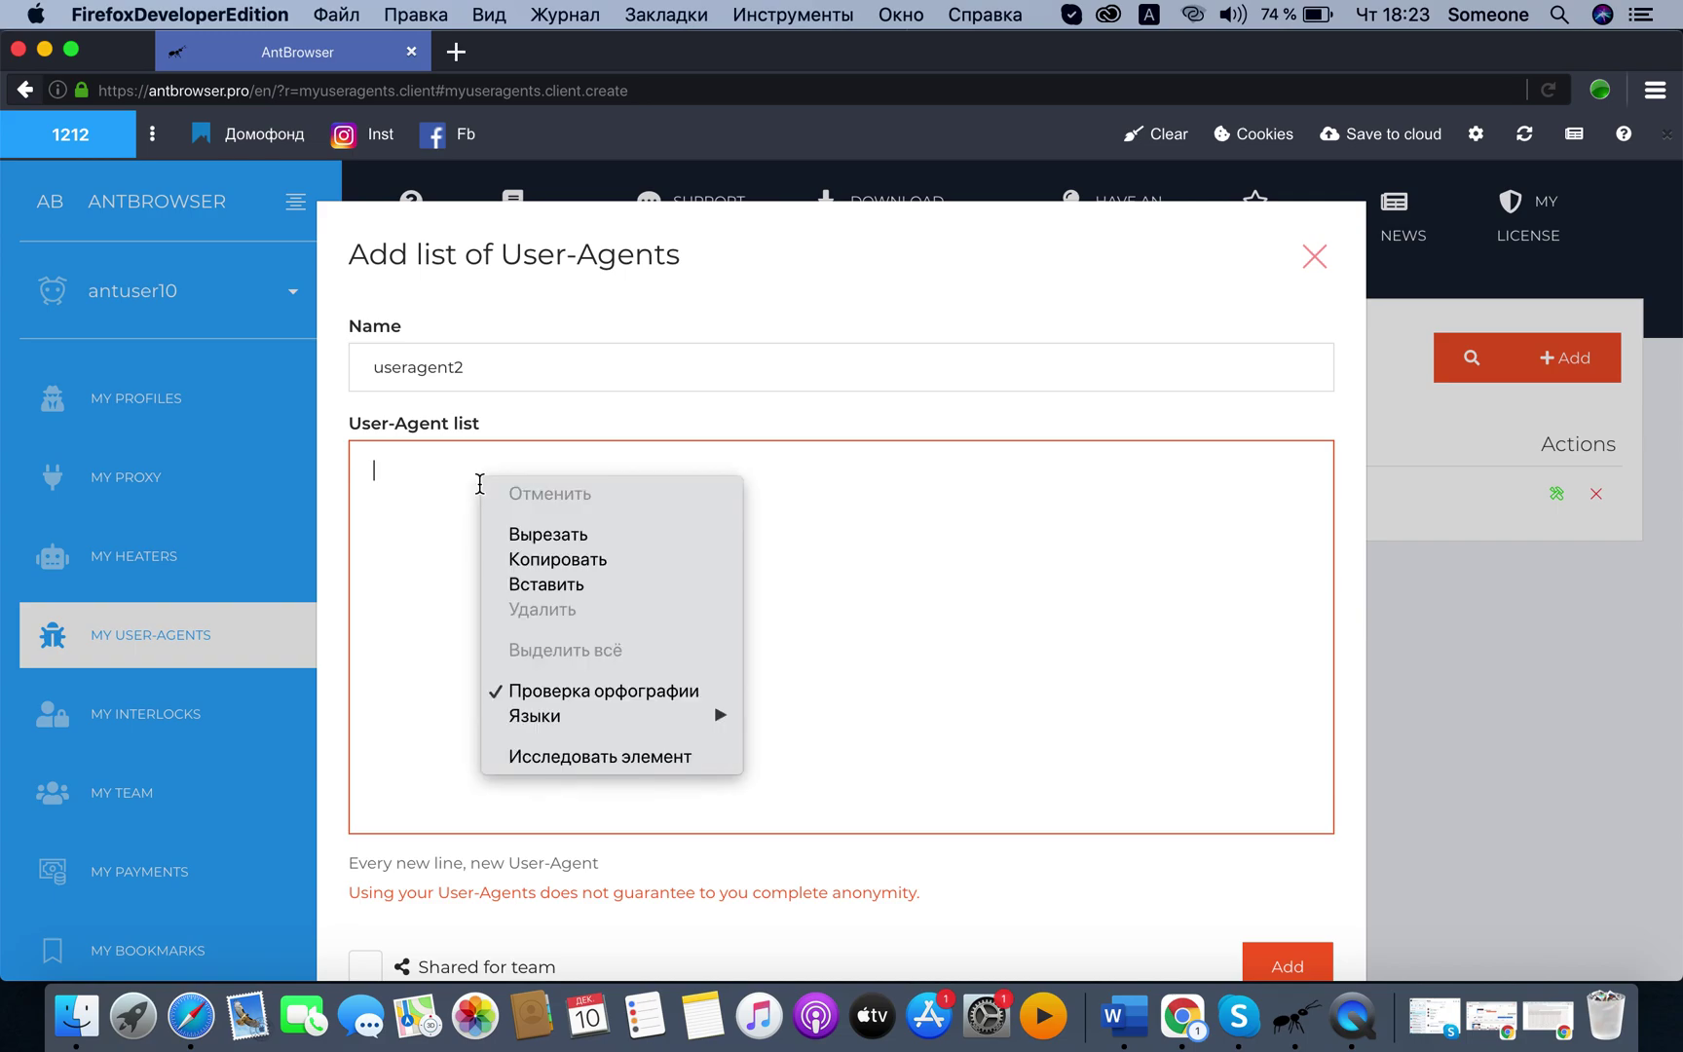
pyautogui.click(555, 581)
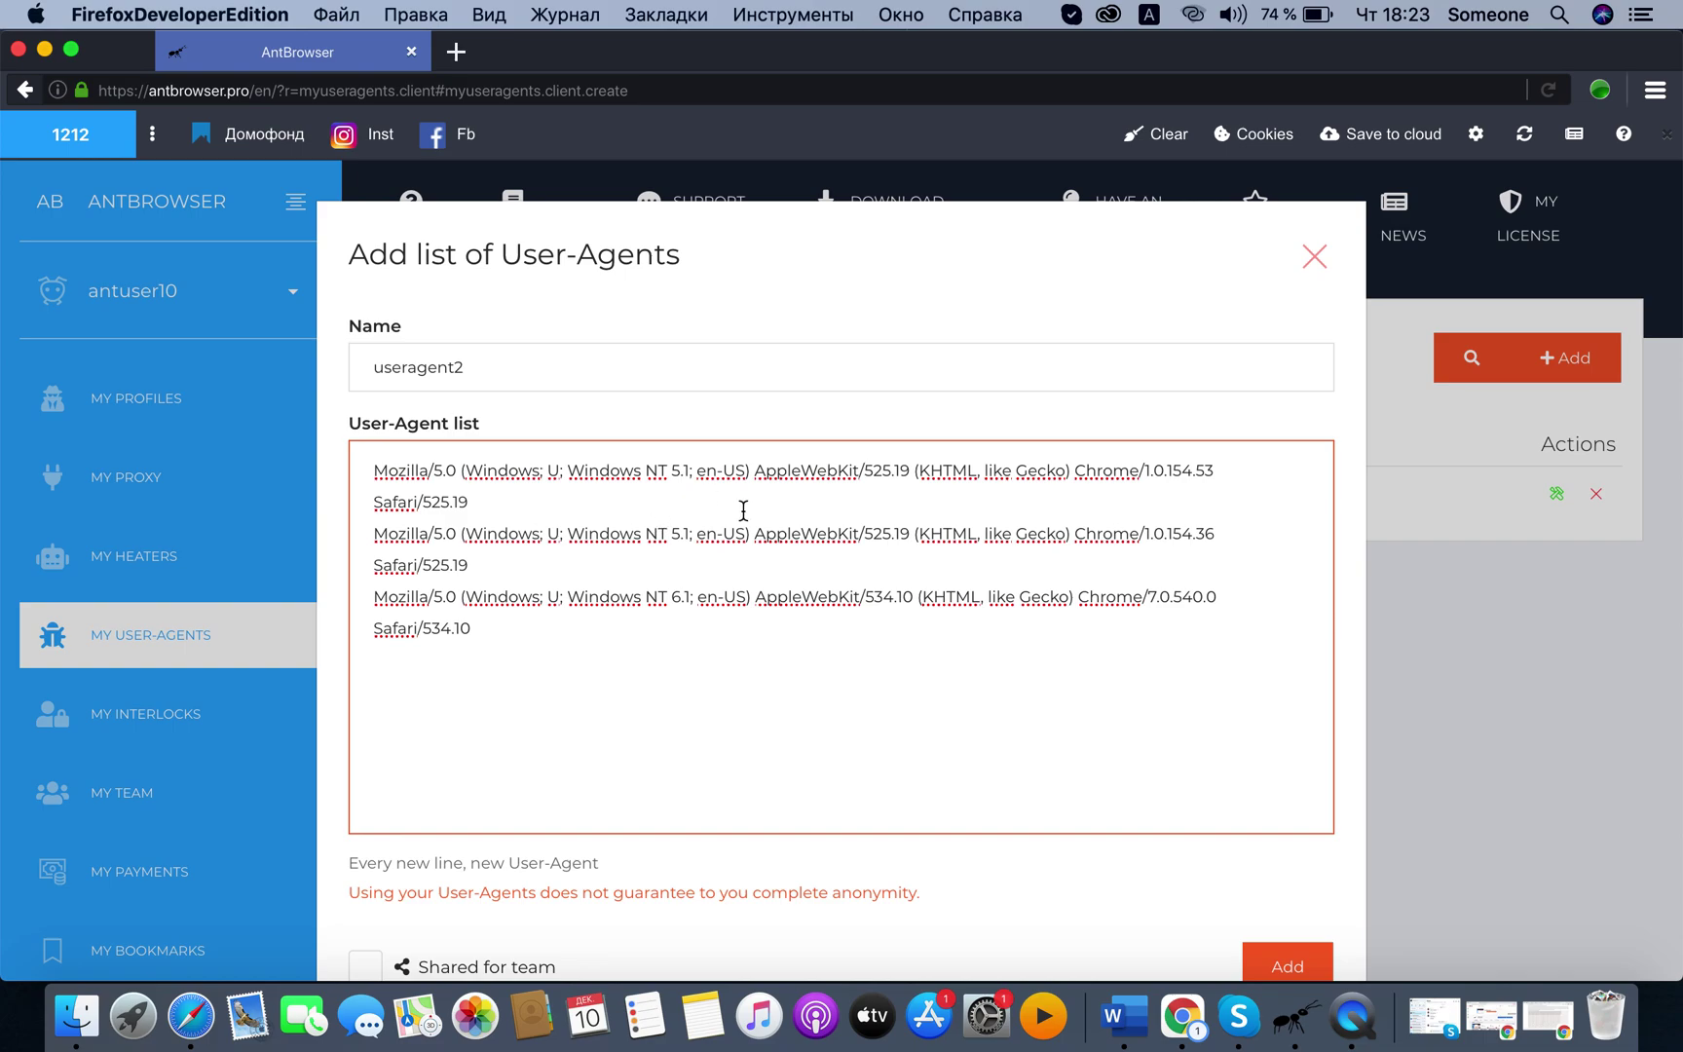
pyautogui.scroll(-1, 743, 510)
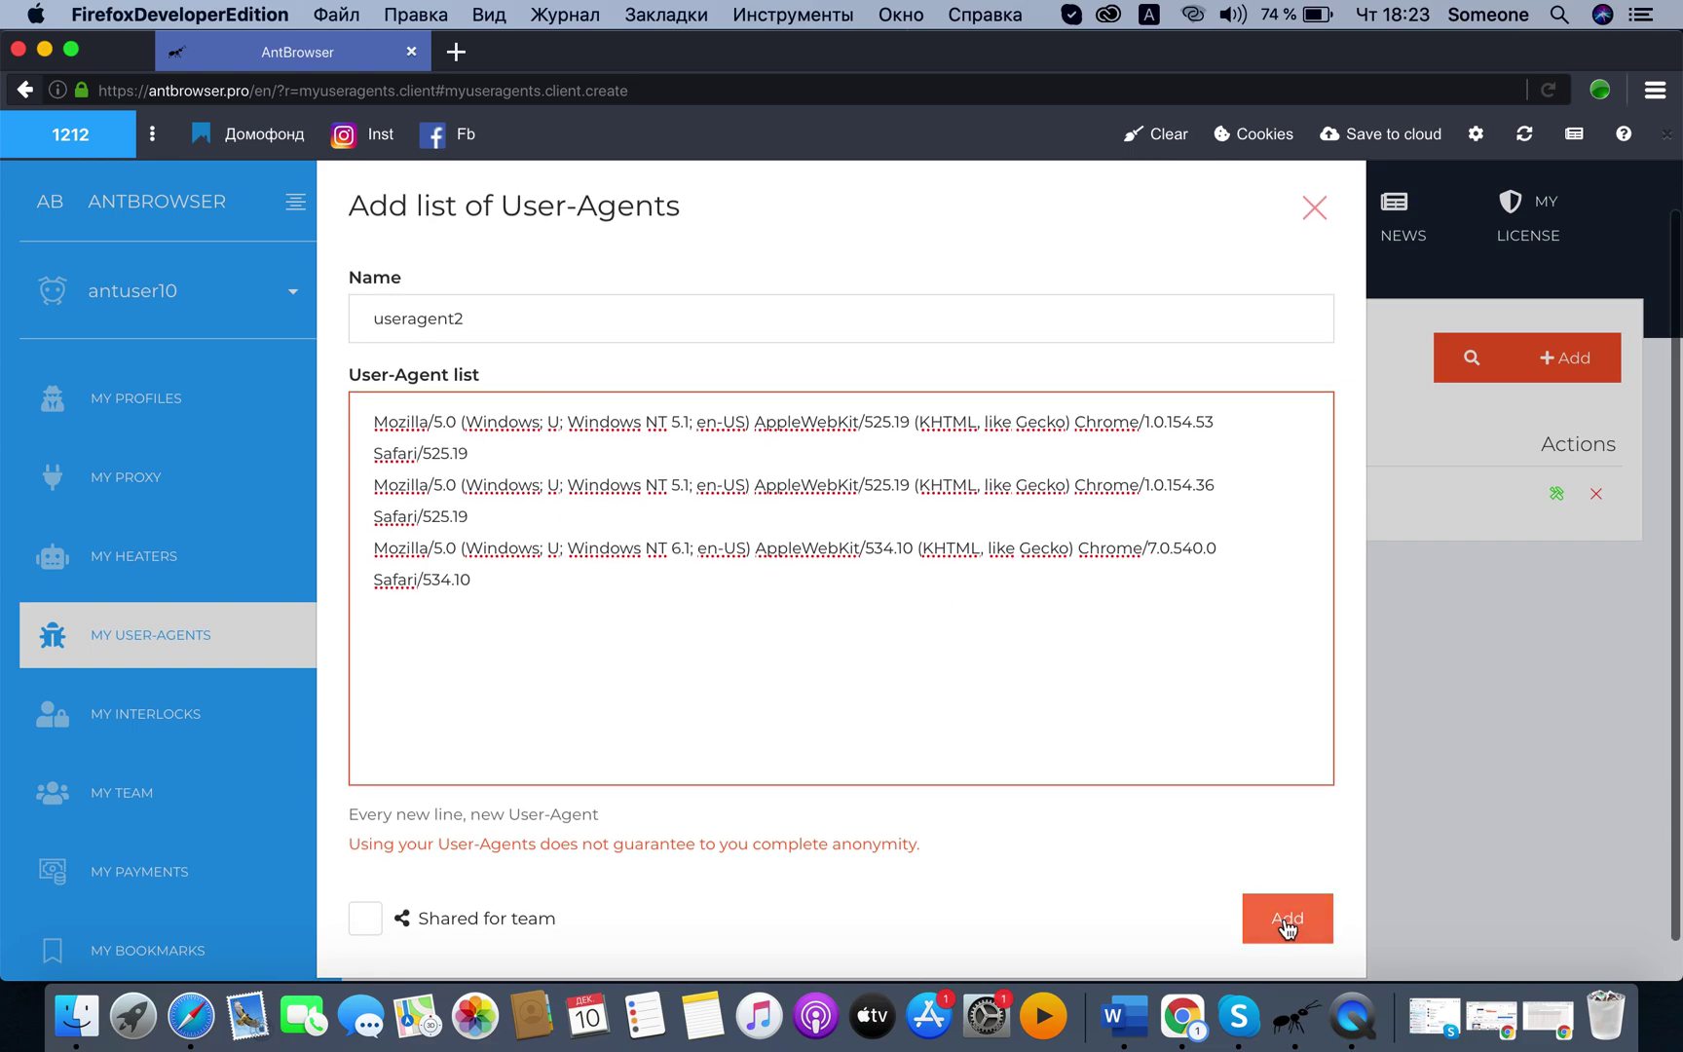
pyautogui.click(1285, 926)
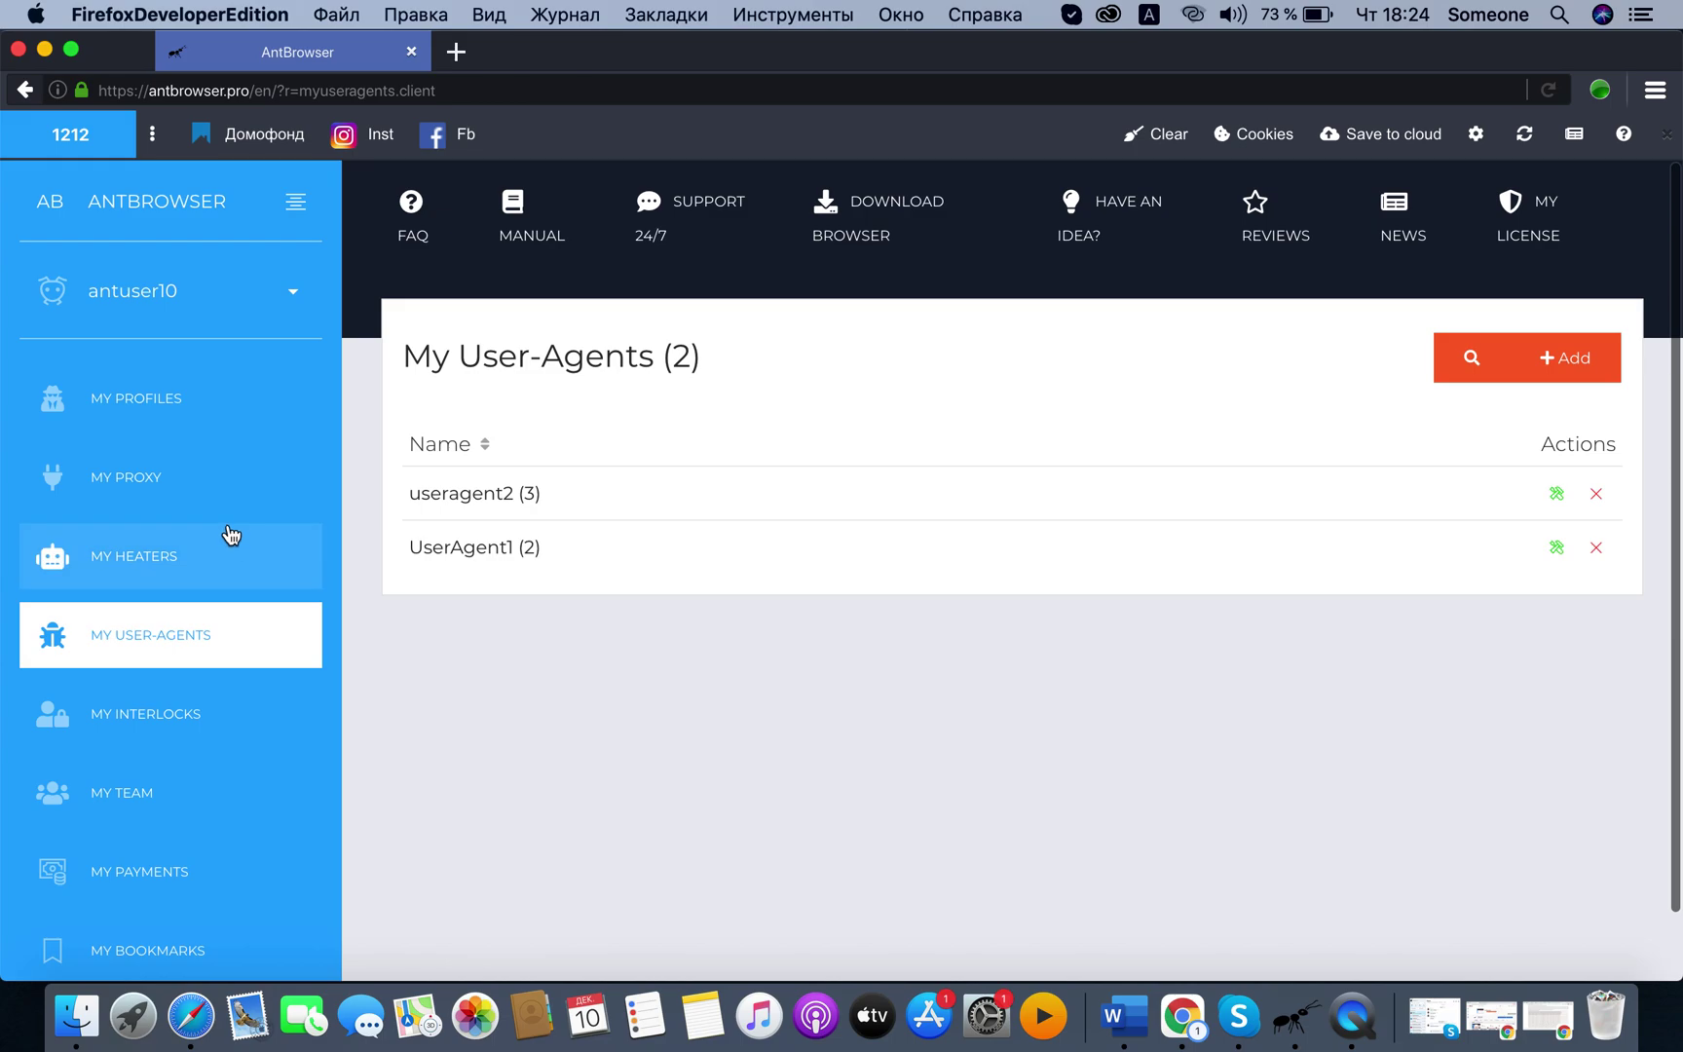
# Reopen profile 1212's Additionally settings from My profiles.
pyautogui.click(188, 425)
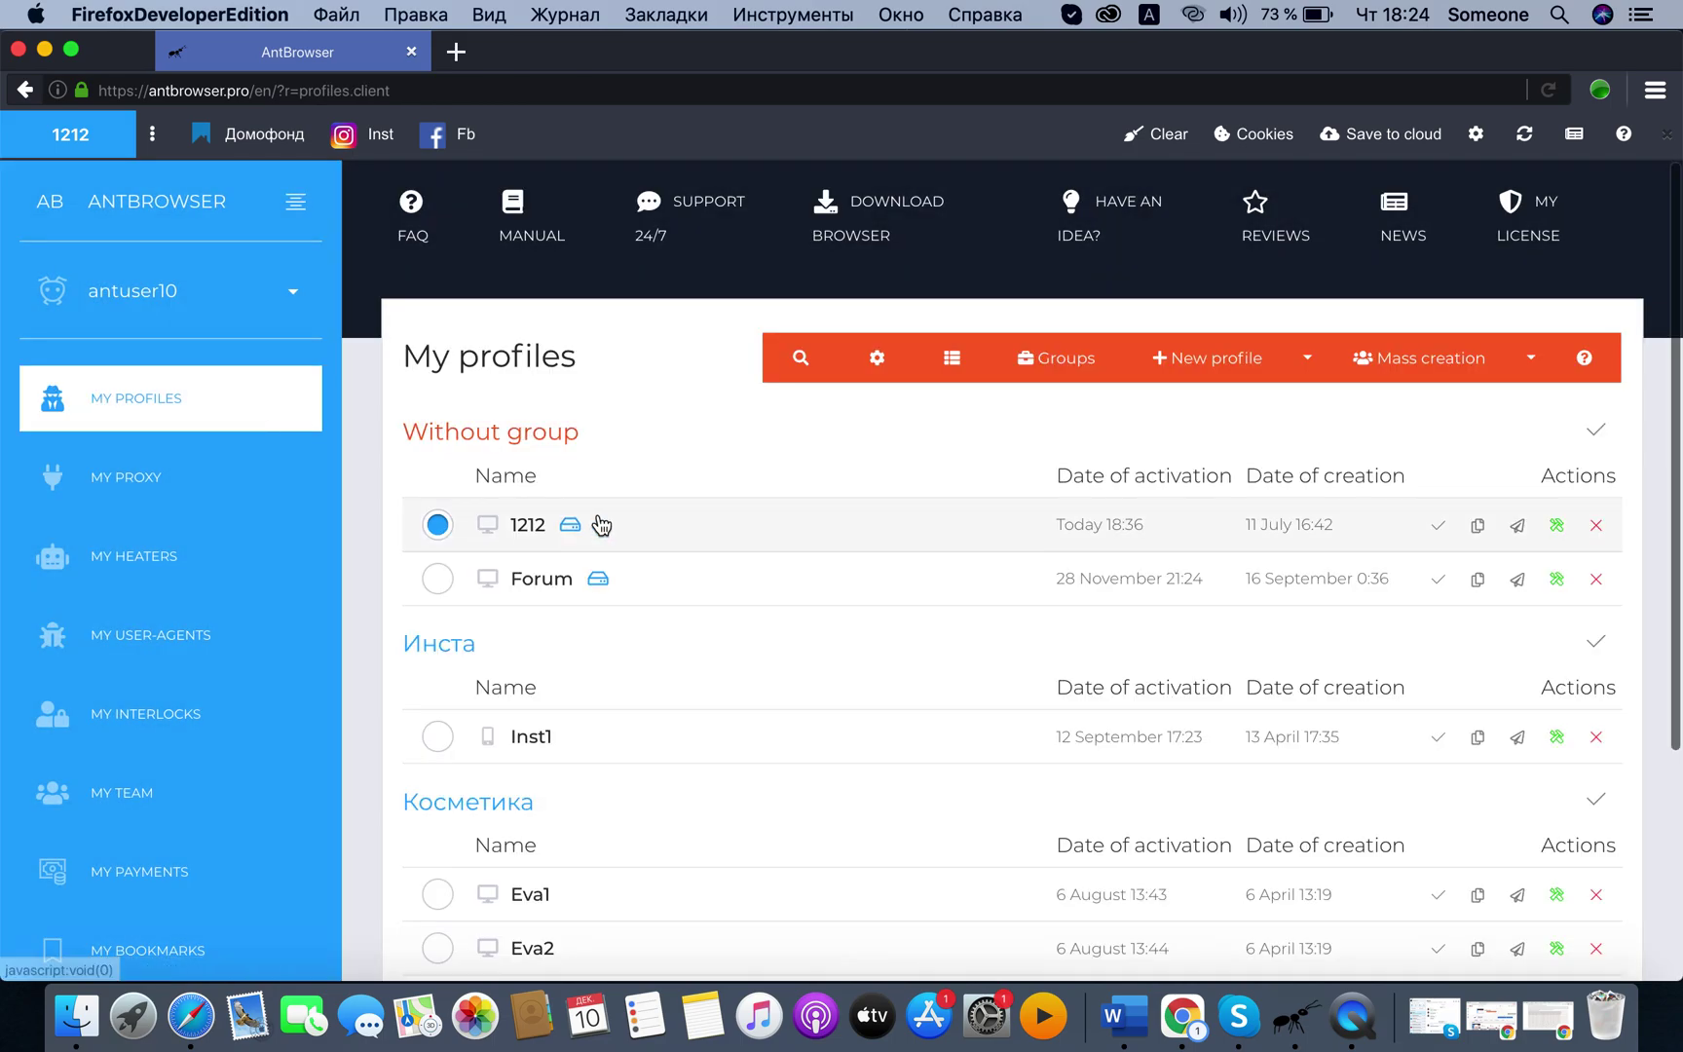
pyautogui.click(614, 527)
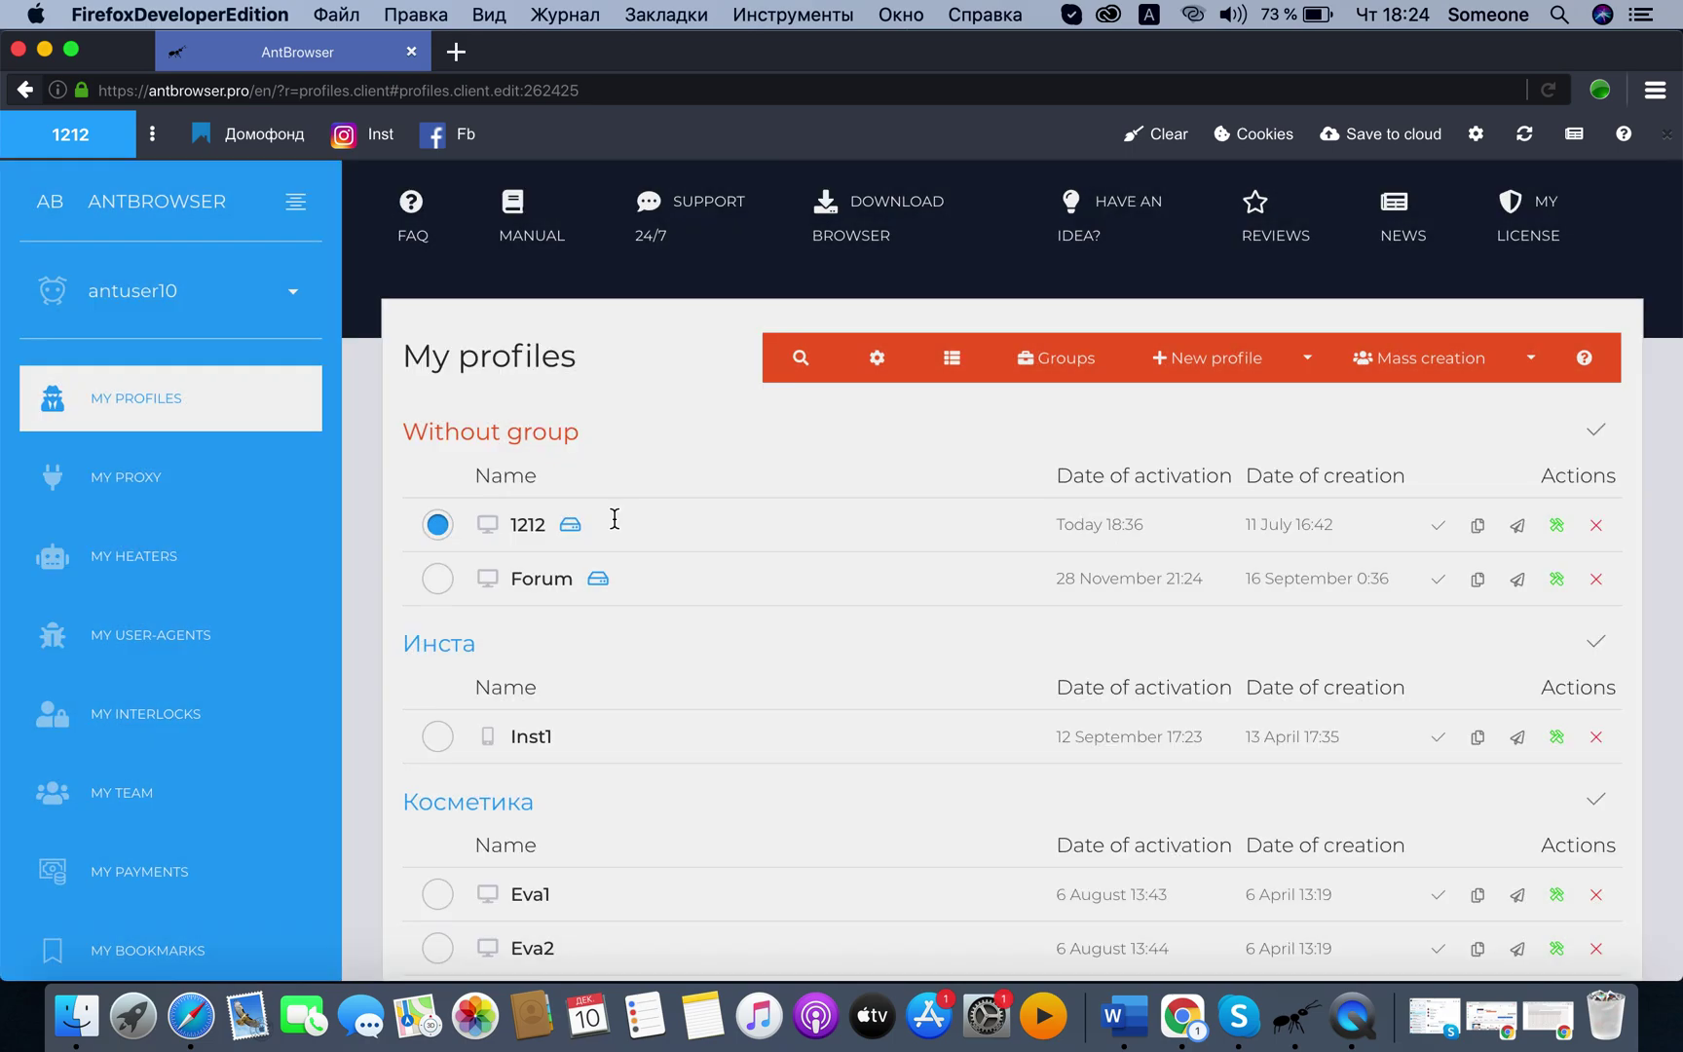
pyautogui.click(479, 531)
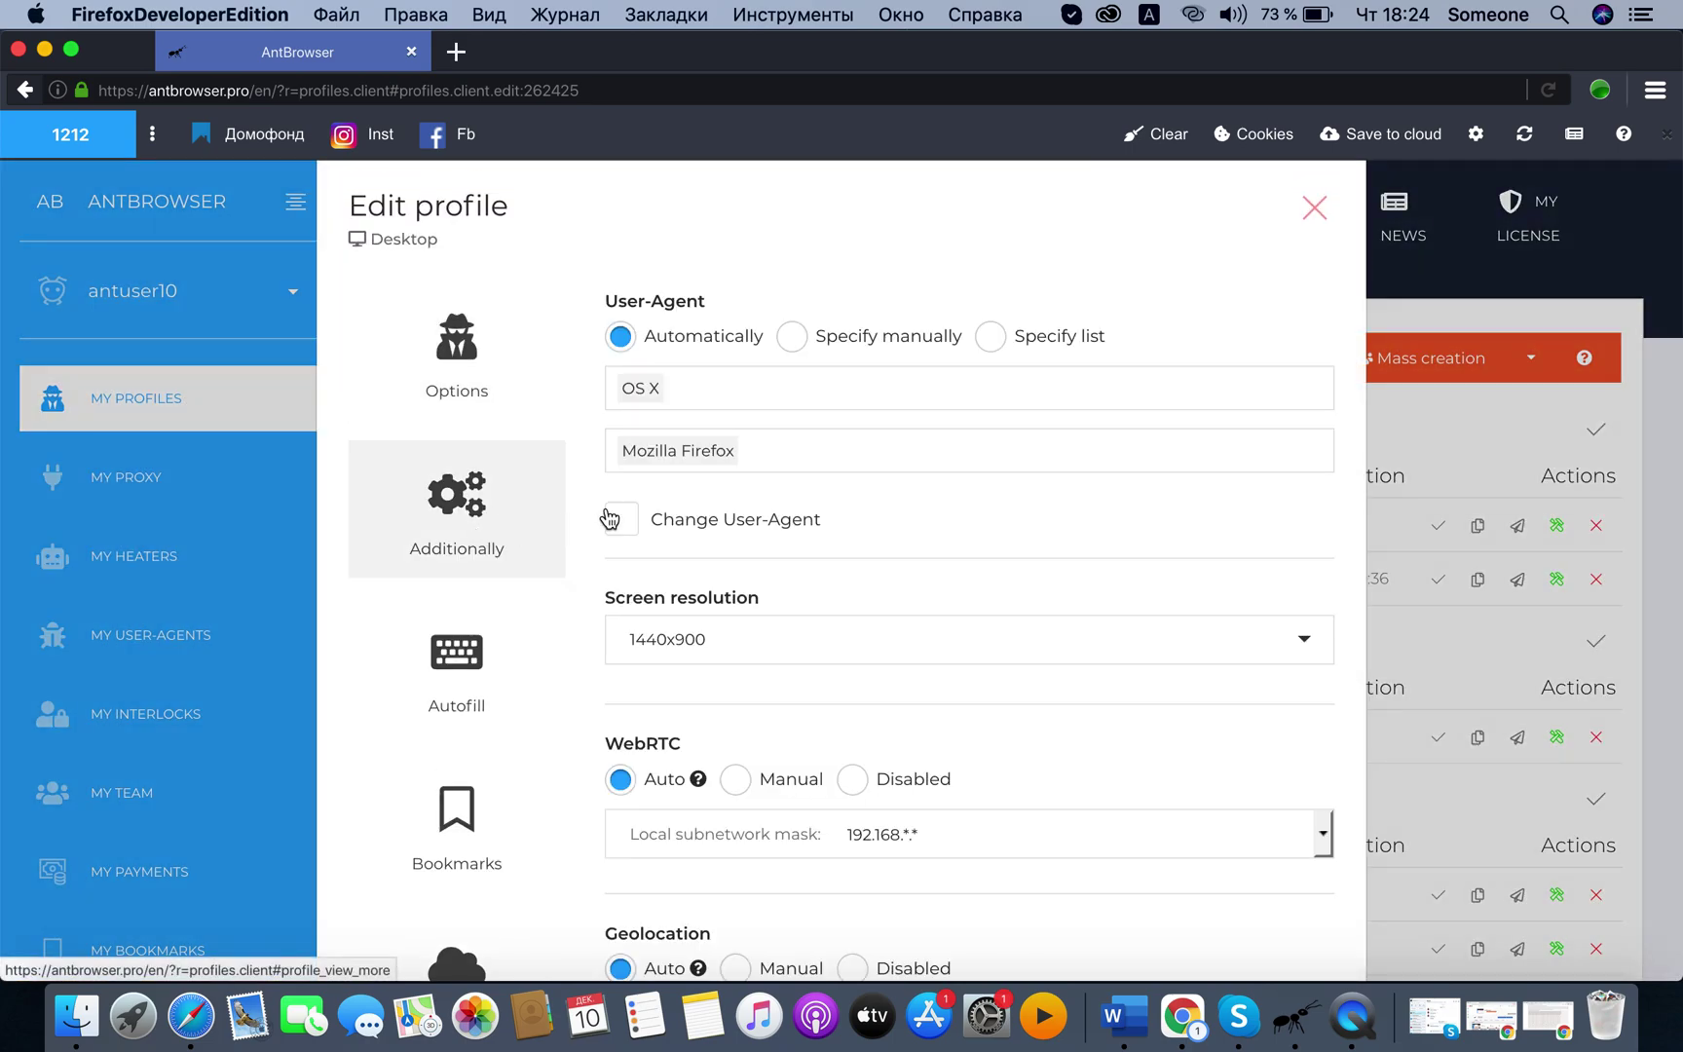
# Set the user agent to Specify list using useragent2 and save the profile.
pyautogui.click(990, 336)
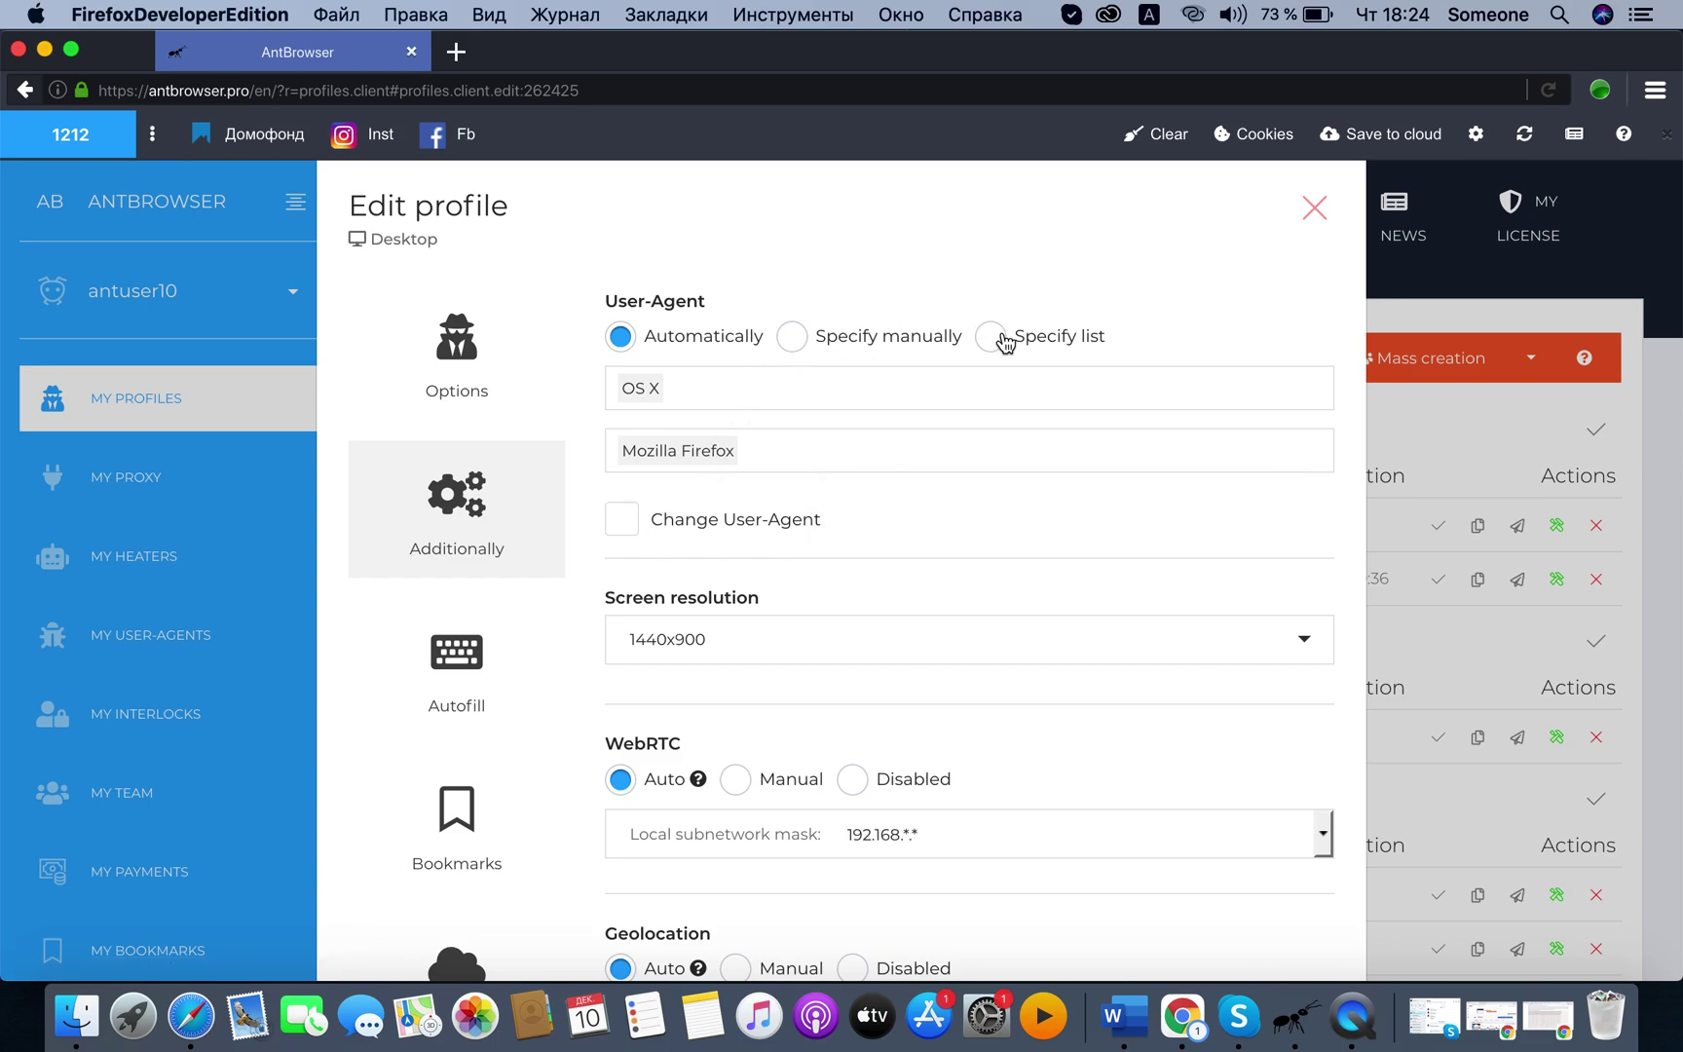
pyautogui.click(824, 389)
pyautogui.click(748, 487)
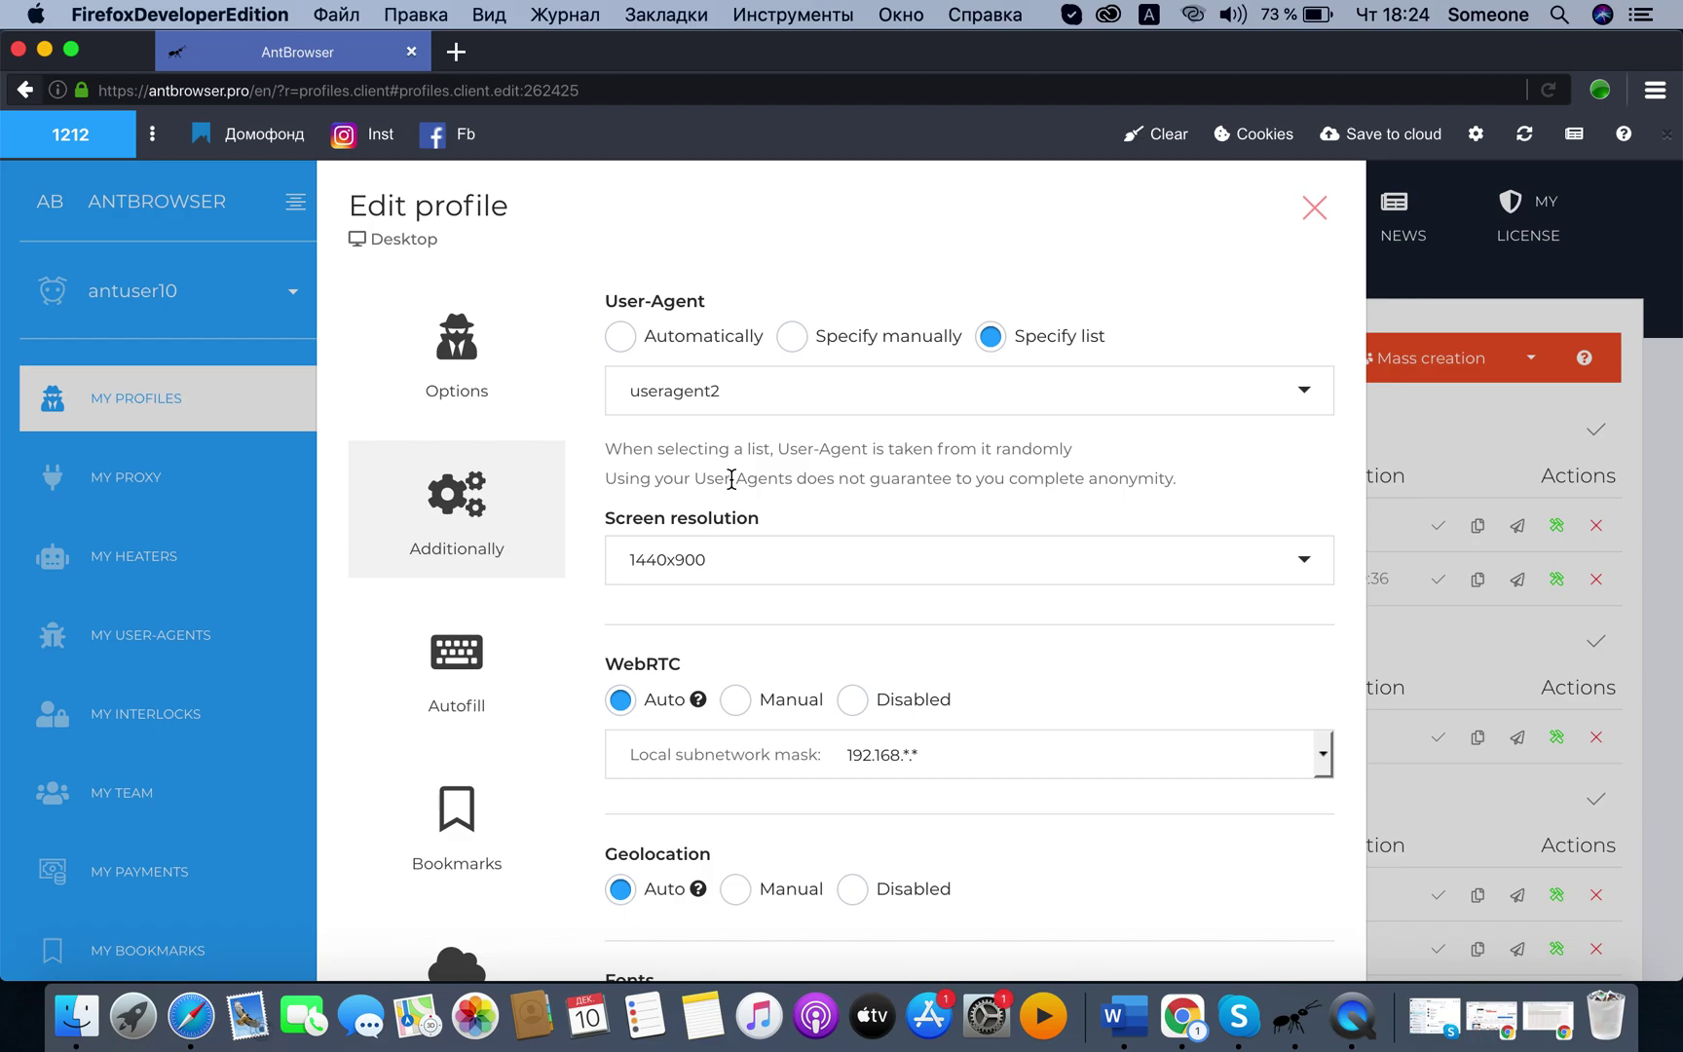
pyautogui.scroll(-3, 731, 478)
pyautogui.scroll(-8, 1044, 639)
pyautogui.scroll(-3, 1043, 639)
pyautogui.scroll(-1, 1161, 807)
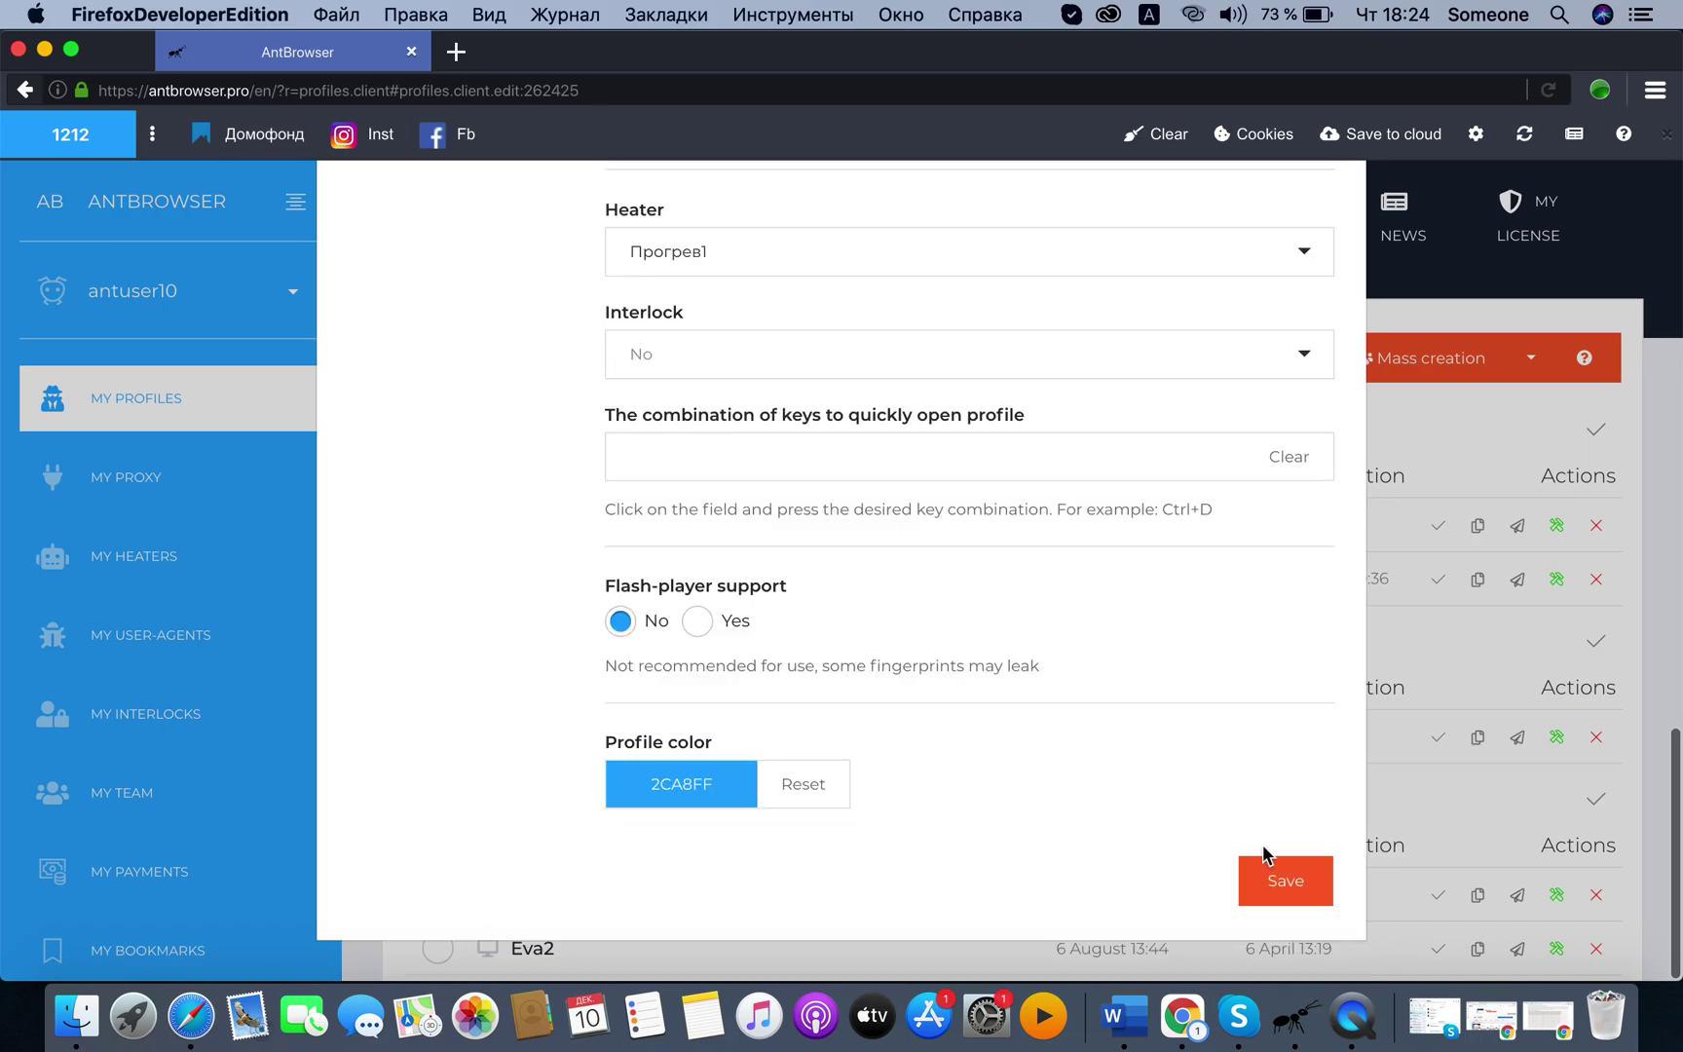
pyautogui.click(1287, 882)
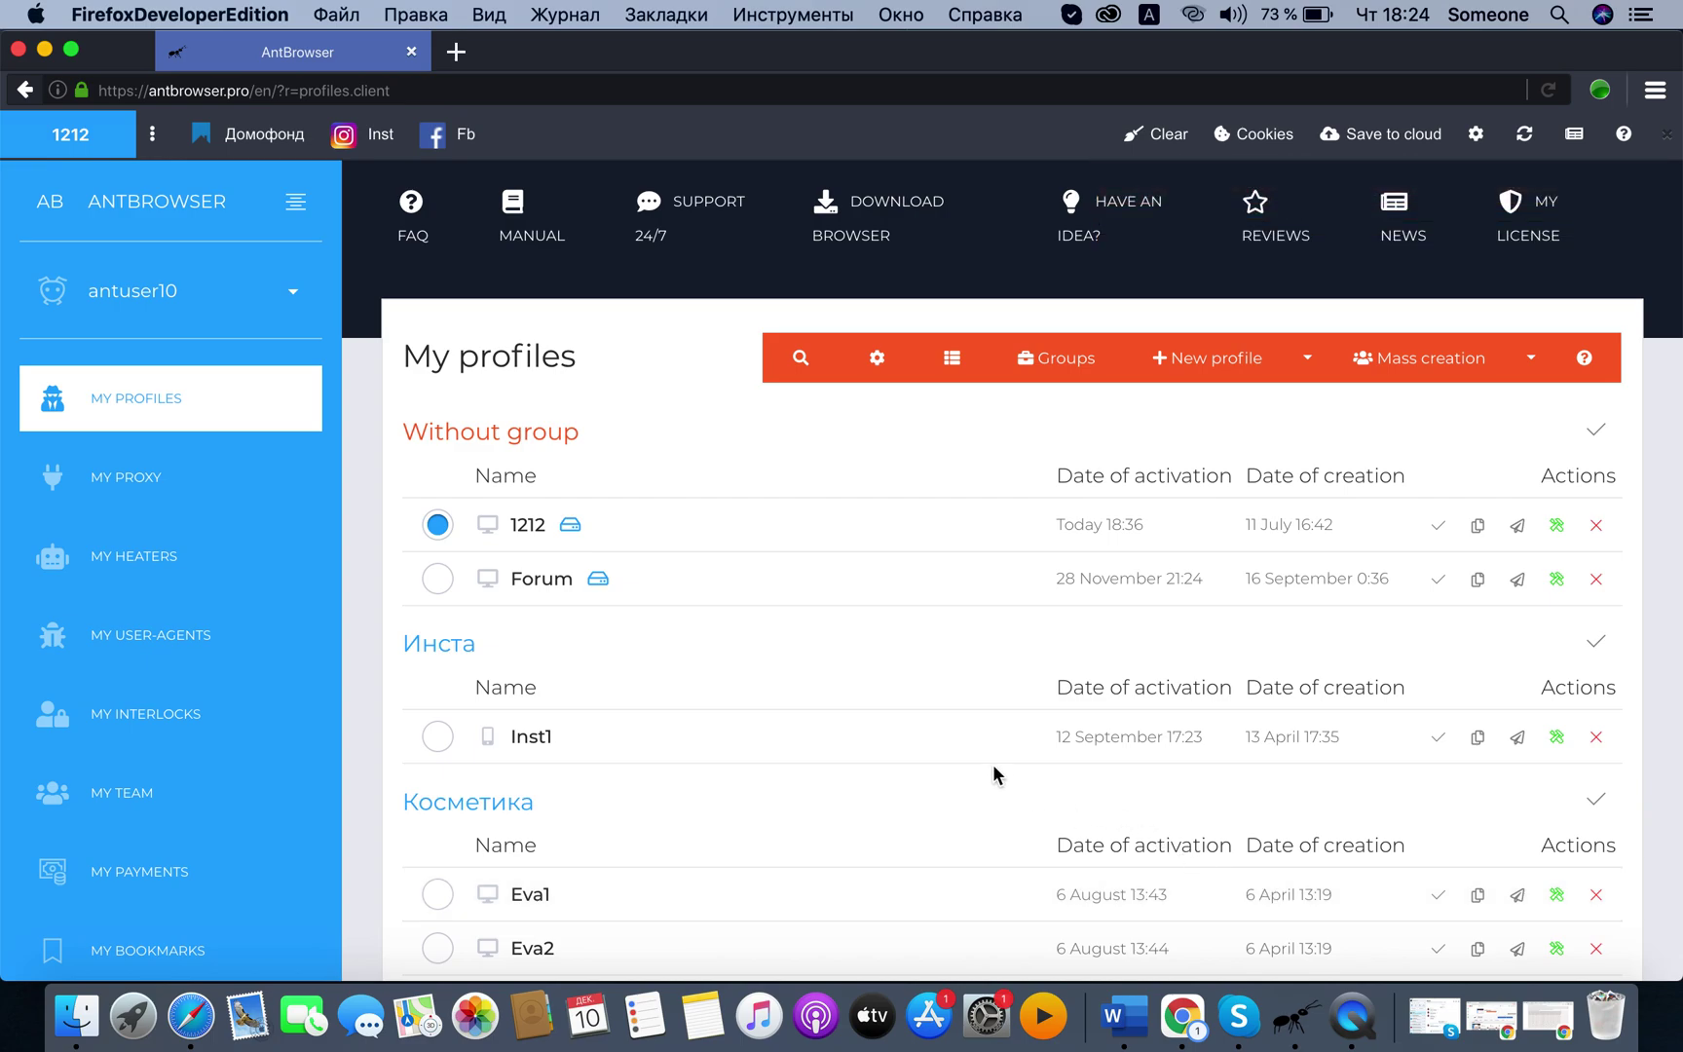
# Open profile 1212's editor again and check its Additionally user-agent string.
pyautogui.click(716, 535)
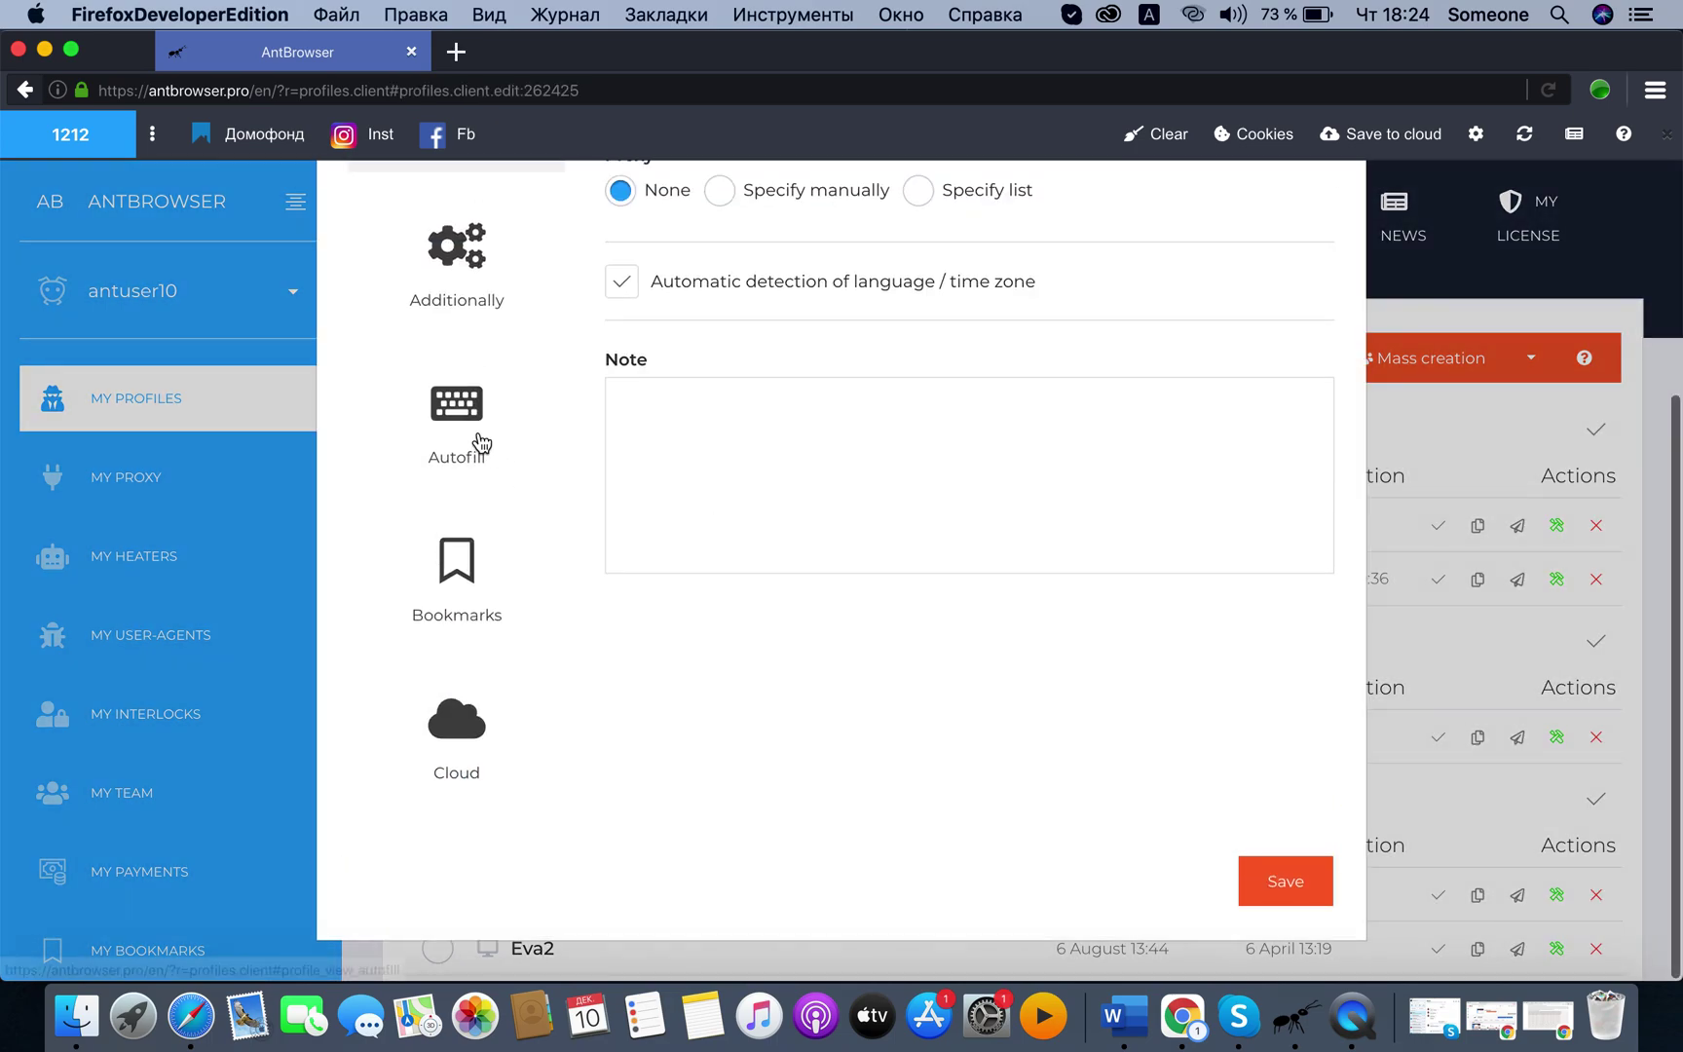
pyautogui.click(480, 443)
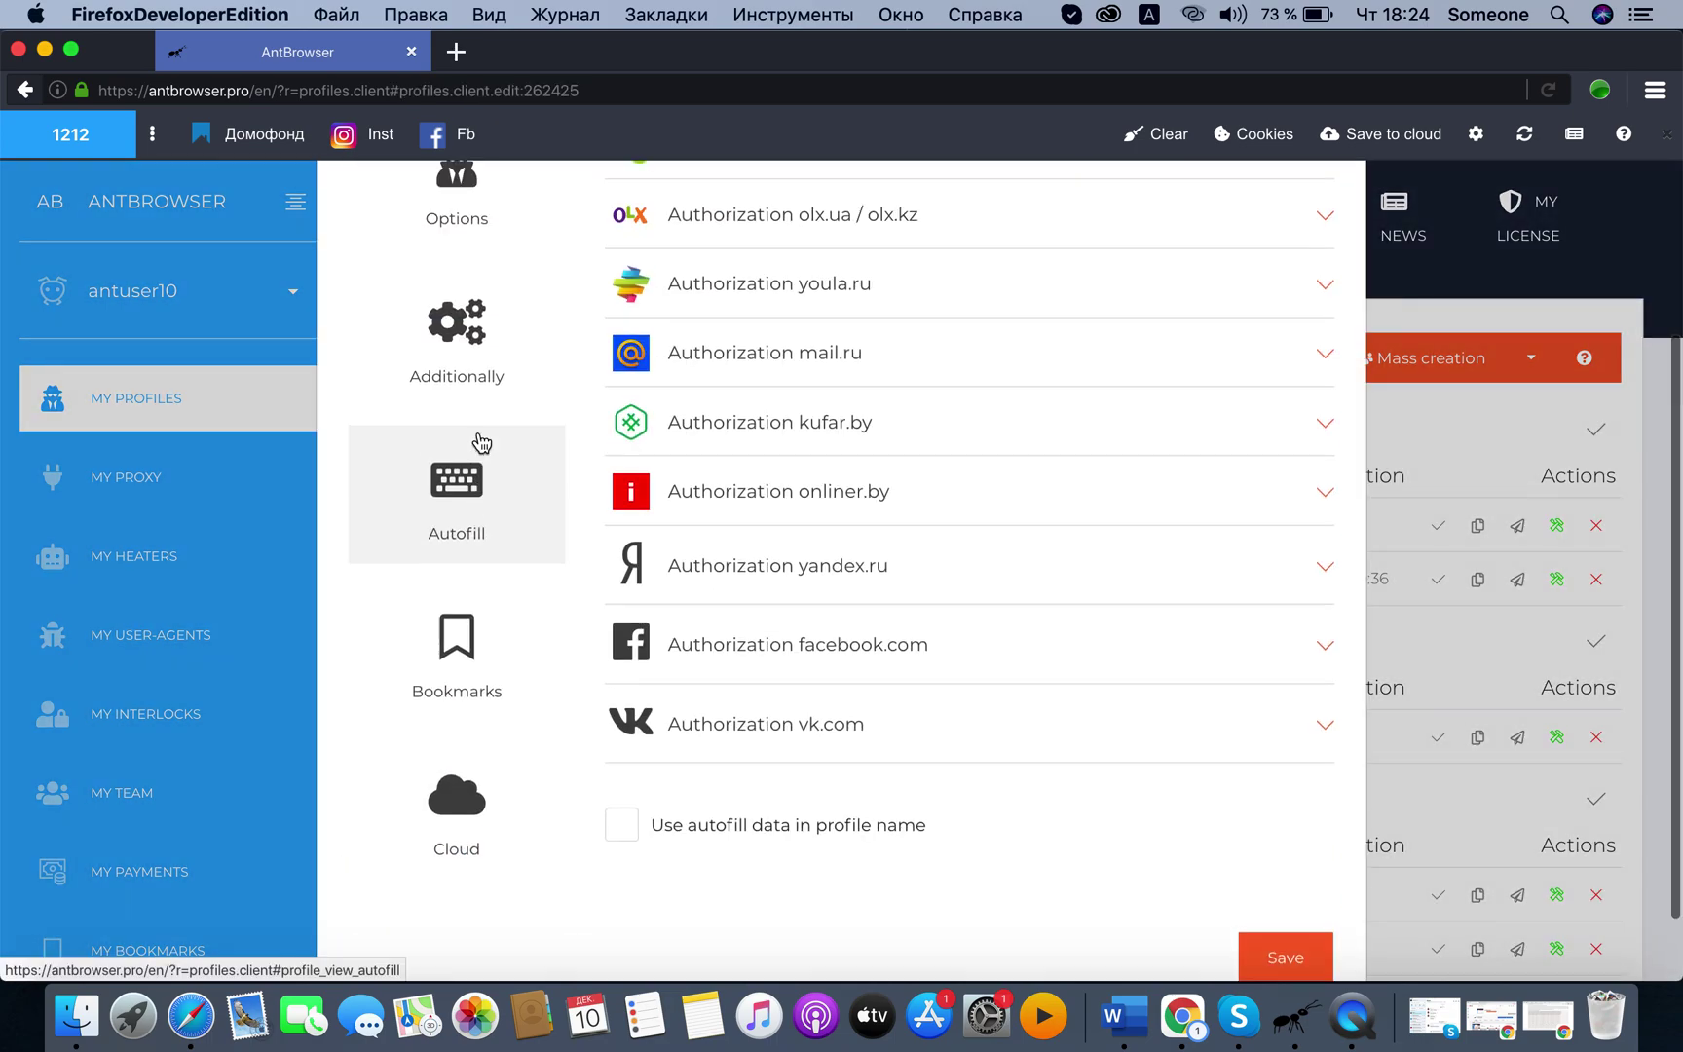
pyautogui.click(475, 536)
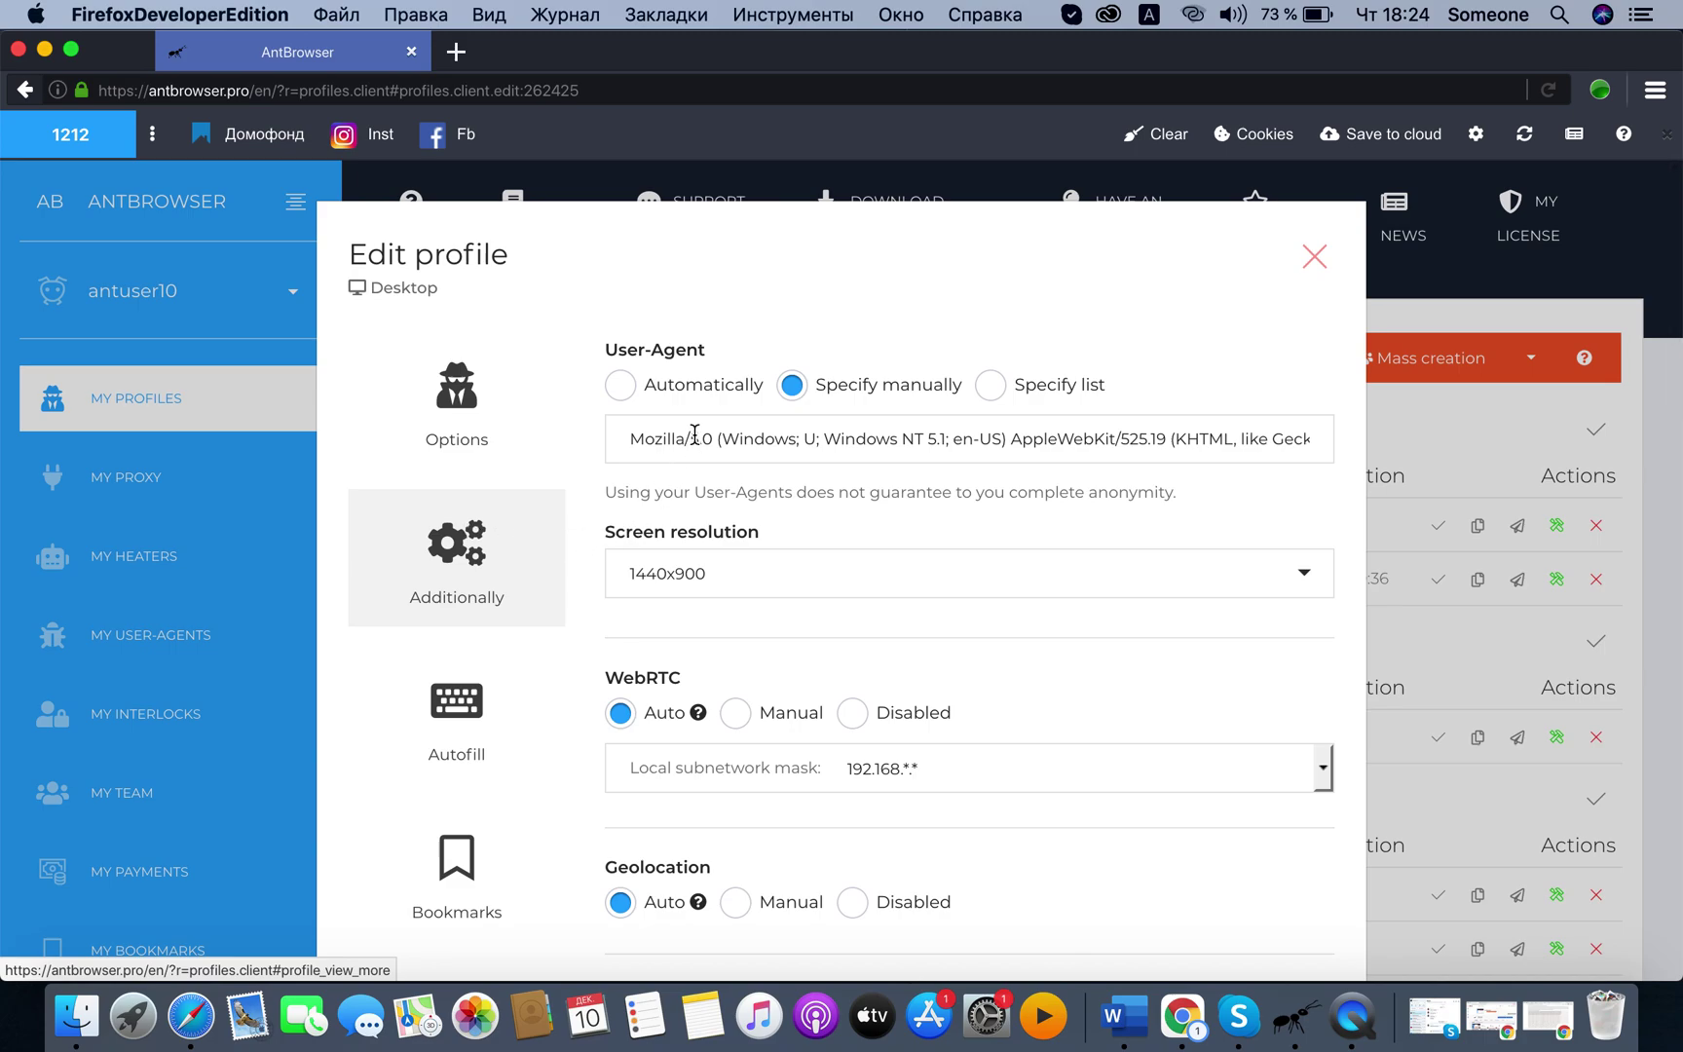